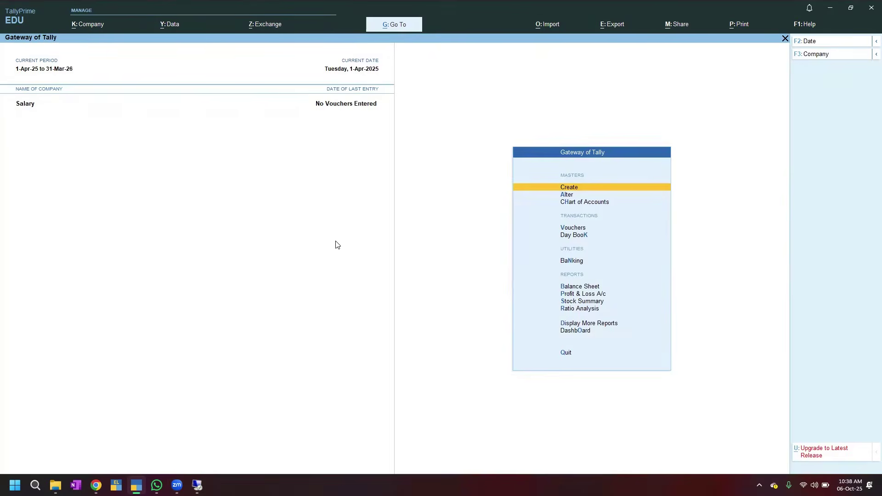
Step: Create a cost centre under Primary, named after the first employee
key(Return)
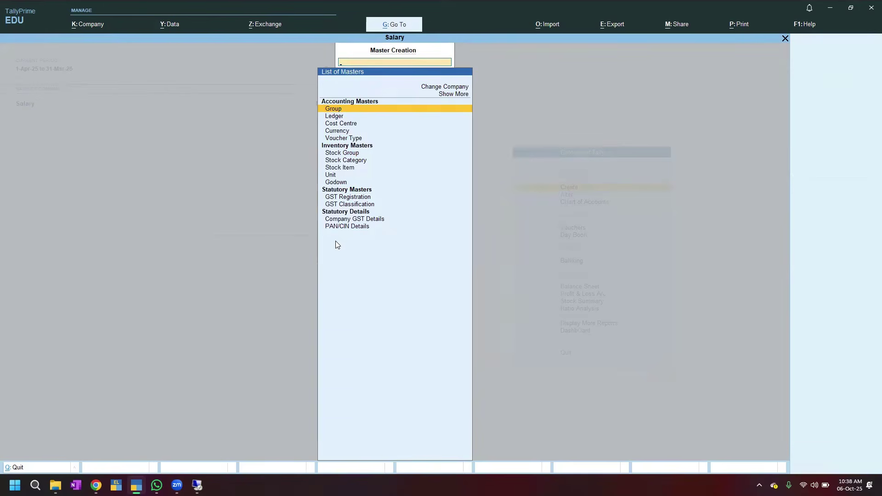
key(Down)
key(Down)
key(Down)
key(Down)
key(Up)
key(Up)
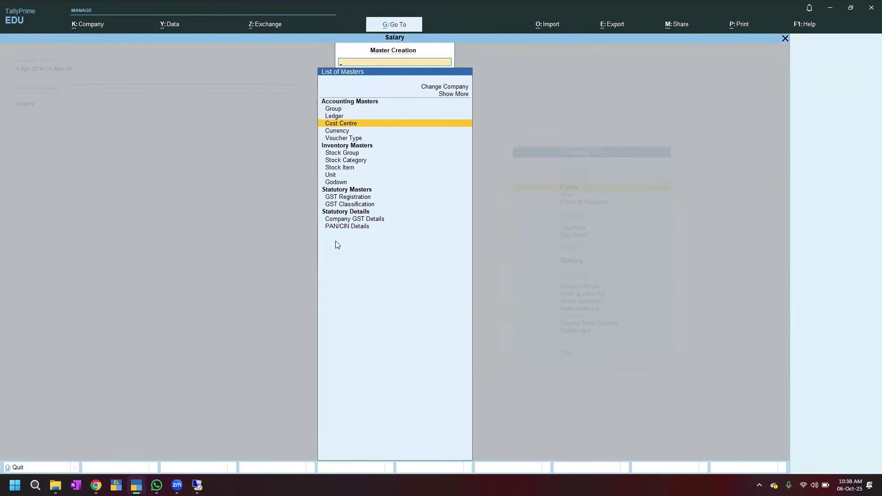
key(Return)
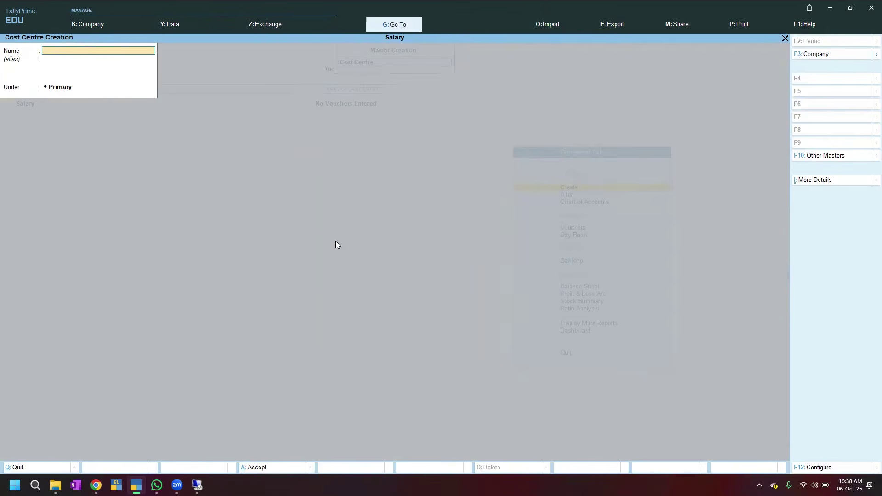
text(Raju)
key(Return)
key(Return)
key(Return)
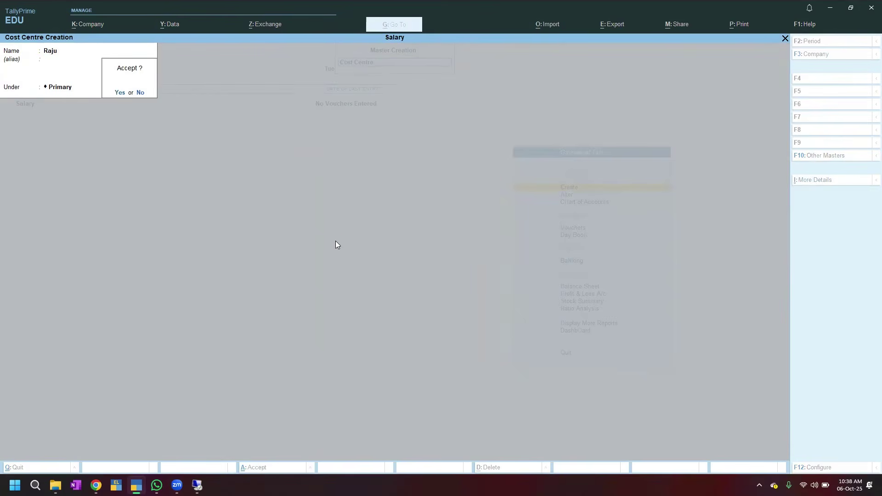
key(Return)
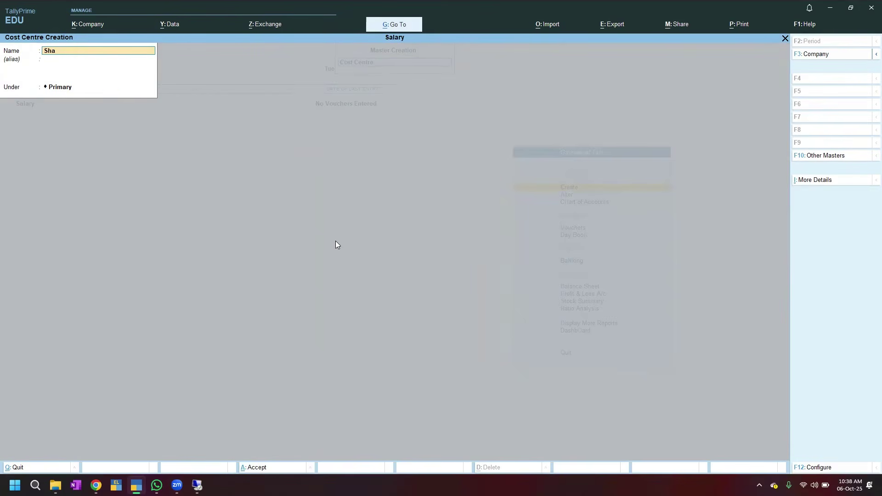
Step: Create another Primary cost centre named after the second employee
text(Shalini)
key(Return)
key(Return)
key(Return)
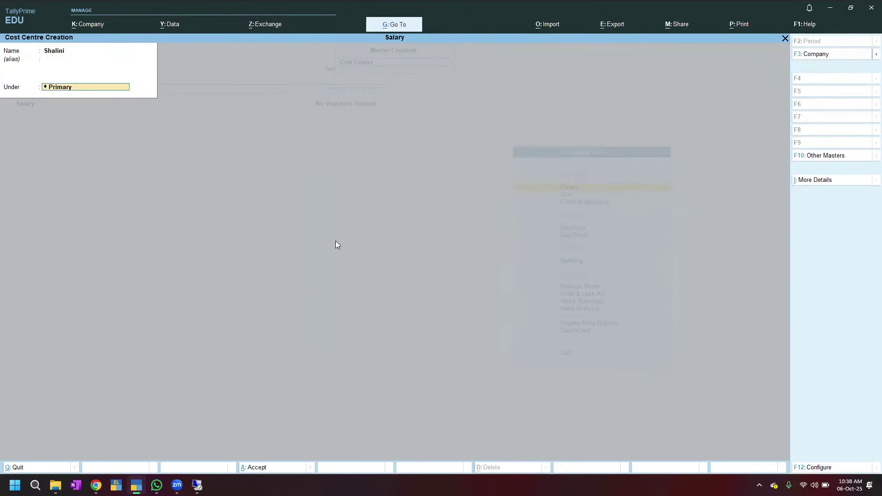
key(Return)
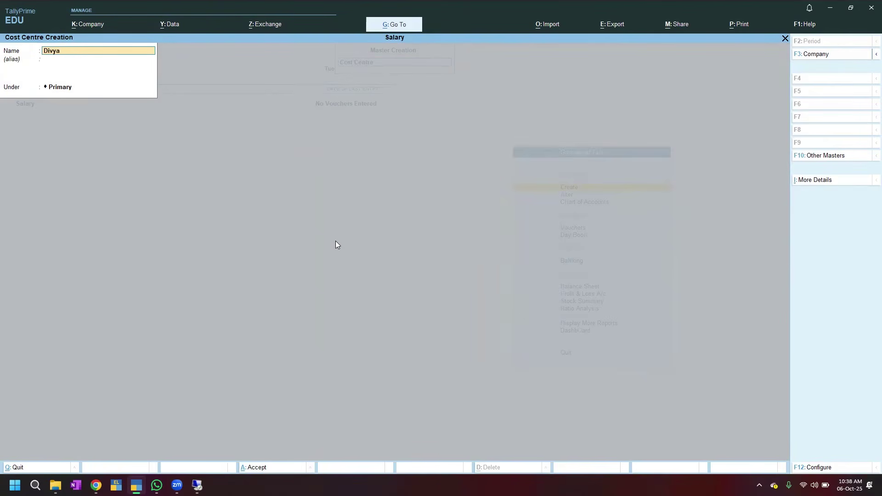
Step: Add the third employee's cost centre under Primary and return to the Gateway of Tally
key(Return)
key(Return)
key(Return)
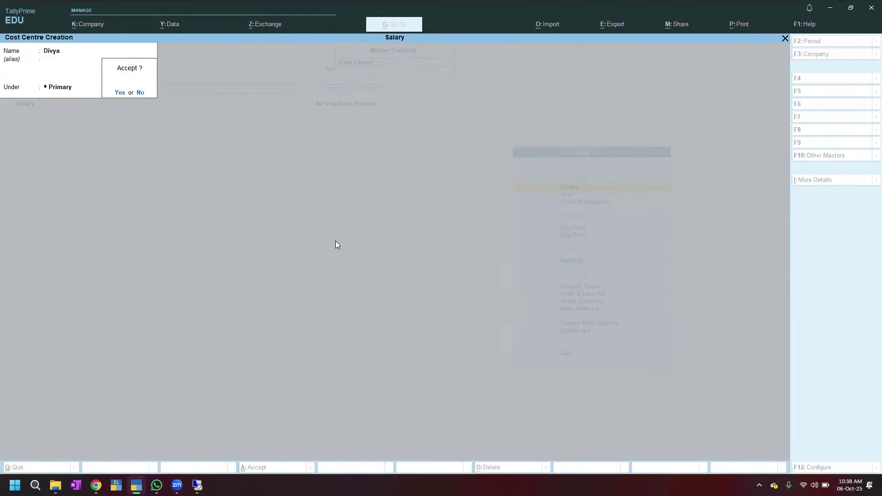
key(Return)
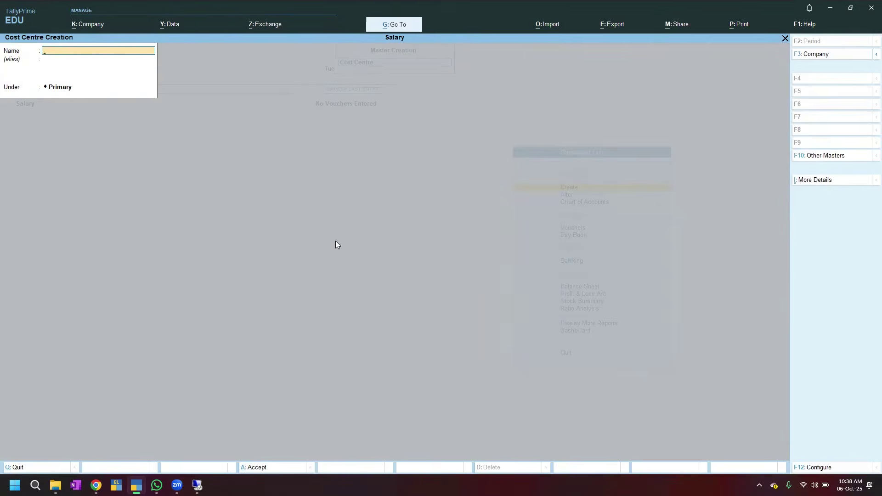
key(Escape)
key(Escape)
key(Escape)
key(Escape)
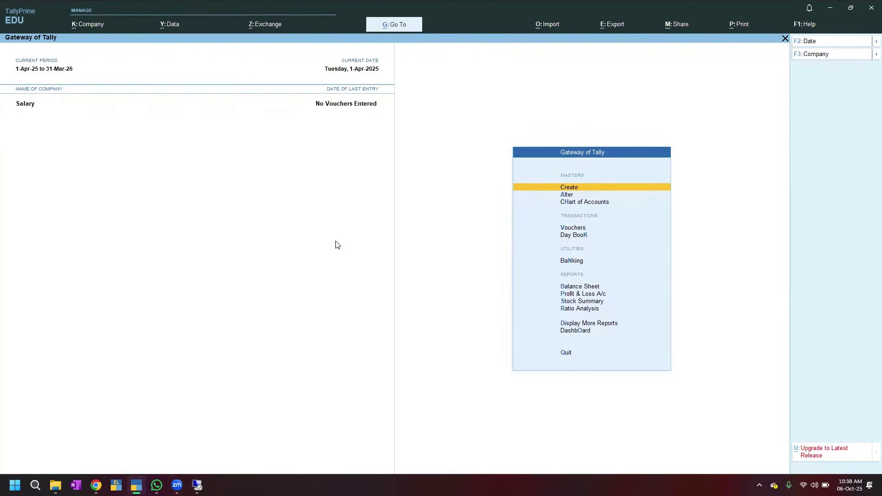
Step: Start a new ledger named Salary Expenses, leaving its alias blank
key(Return)
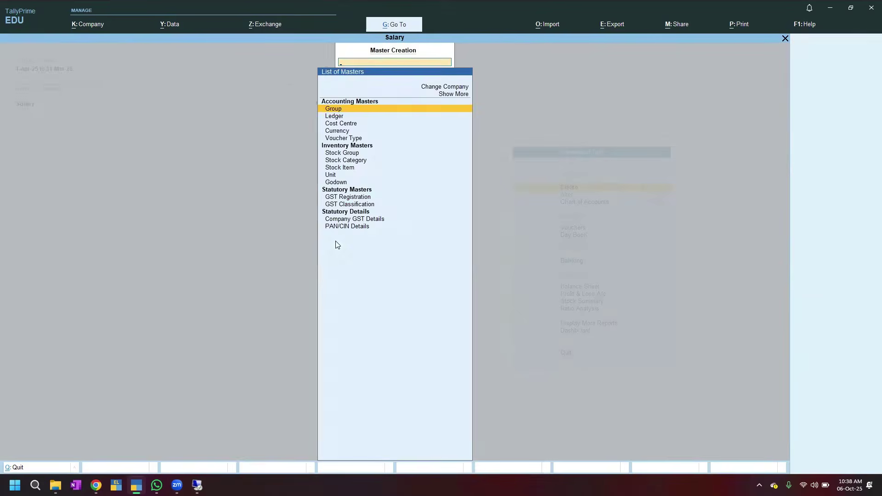
key(Down)
key(Return)
text(Sala)
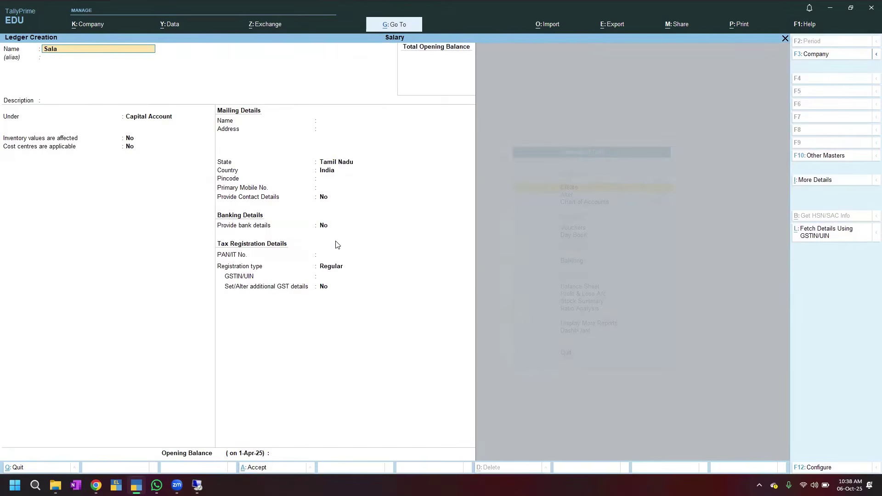
text(ry Expe)
key(Return)
key(Return)
key(Return)
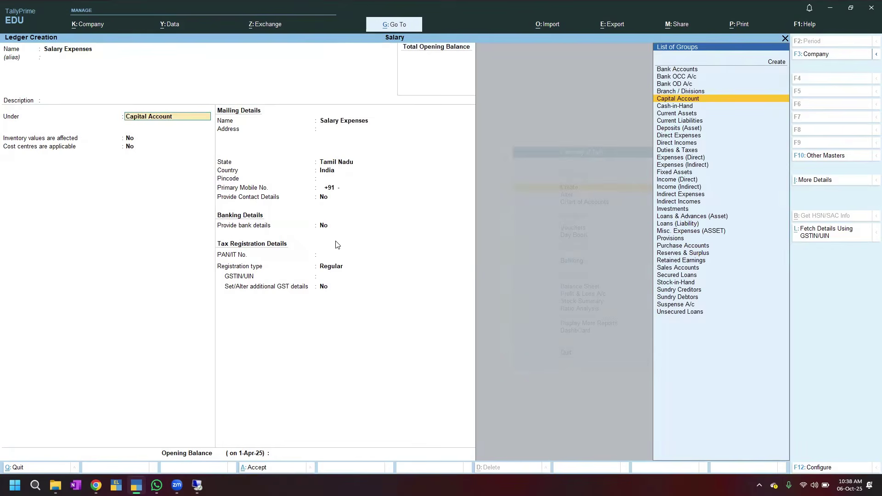
Step: Place the Salary Expenses ledger under Indirect Expenses with cost centres applicable set to Yes, and save it
text(Indir)
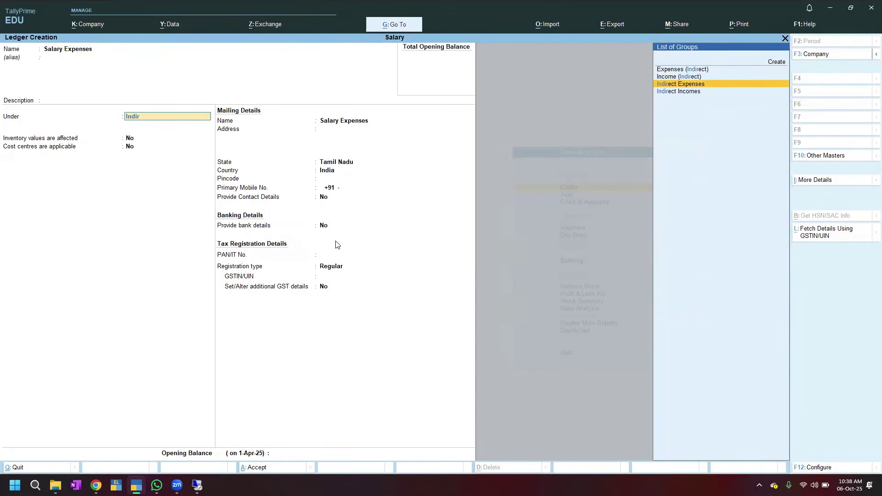
key(Down)
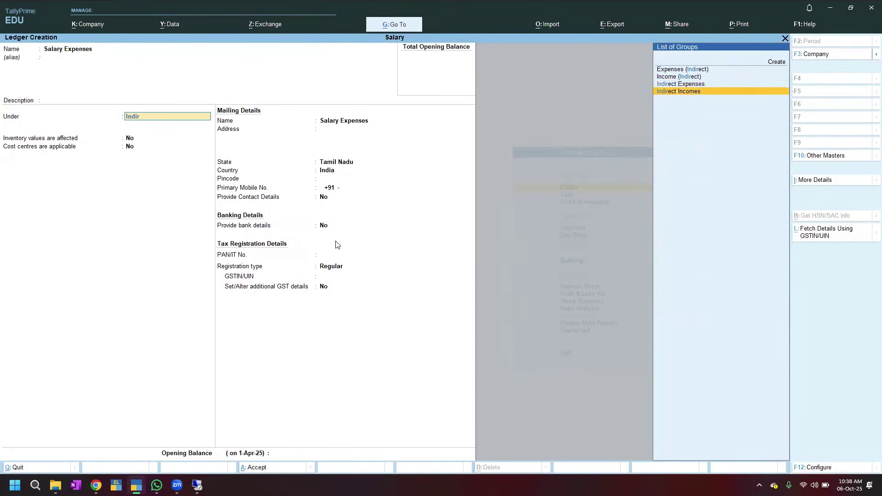
key(Up)
key(Return)
key(Return)
key(Return)
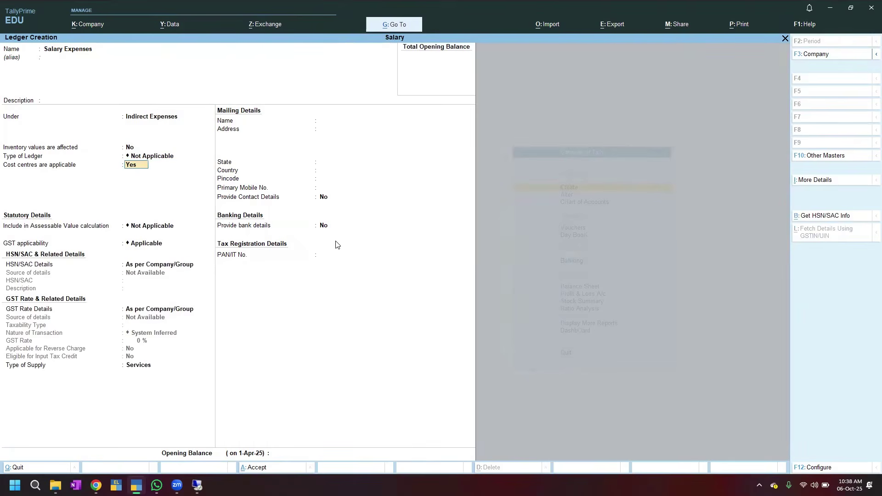
key(ctrl+a)
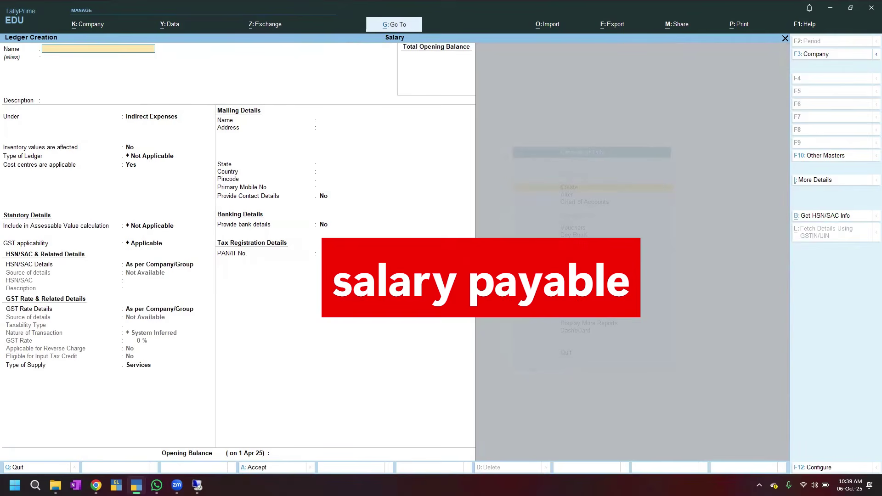
Step: Create a Salary Payable ledger under Current Liabilities with cost centres applicable set to No
text(Salary Payable)
key(Return)
key(Return)
key(Return)
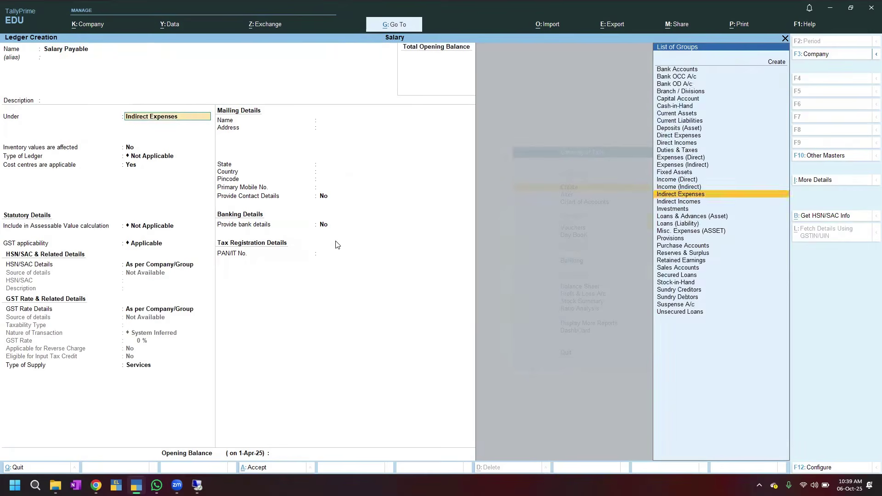
text(Curr)
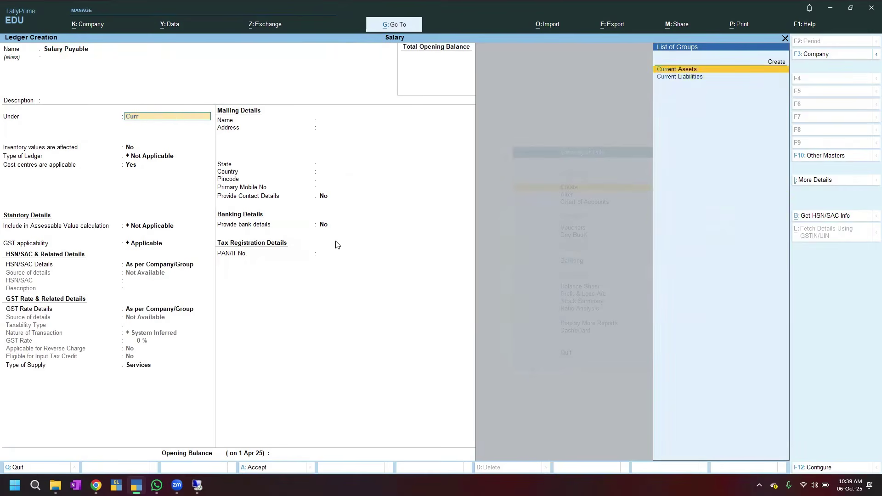
key(Return)
key(Return)
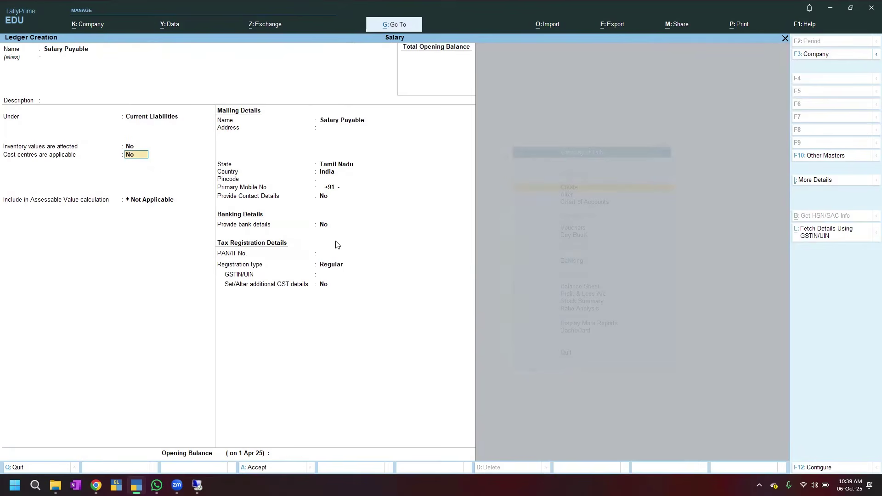
key(Return)
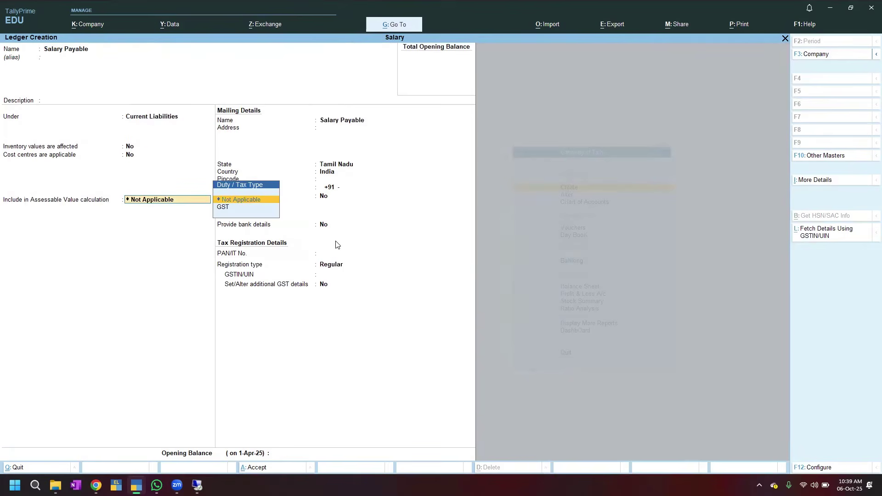
key(Return)
key(ctrl+a)
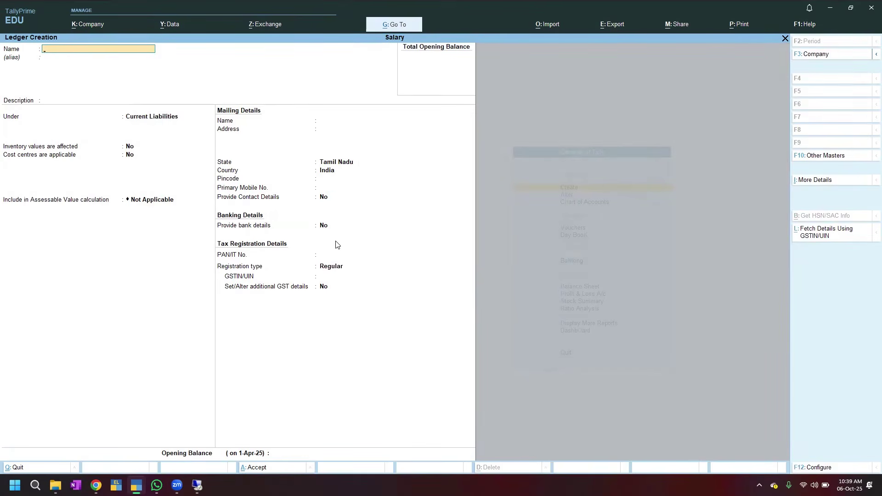
Step: Start a ledger named KVB under Bank Accounts, with 1-Apr-25 as the effective date for reconciliation
text(K)
key(Return)
key(Return)
key(Return)
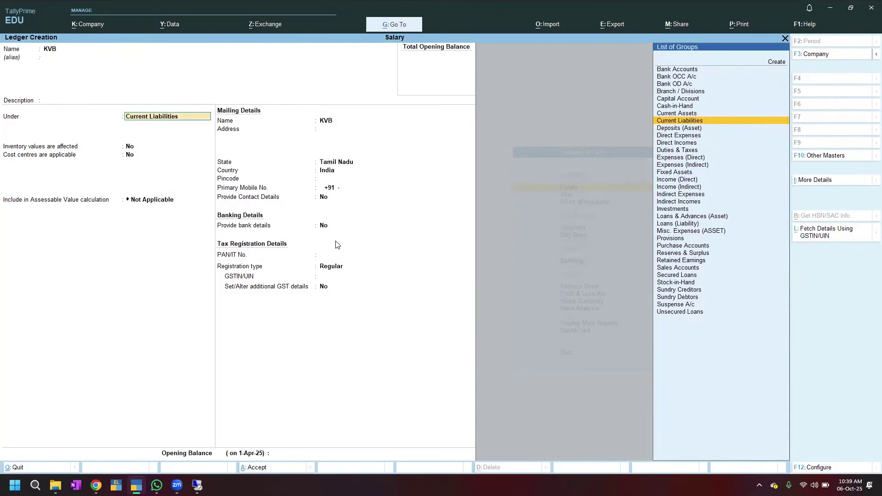
text(Ban)
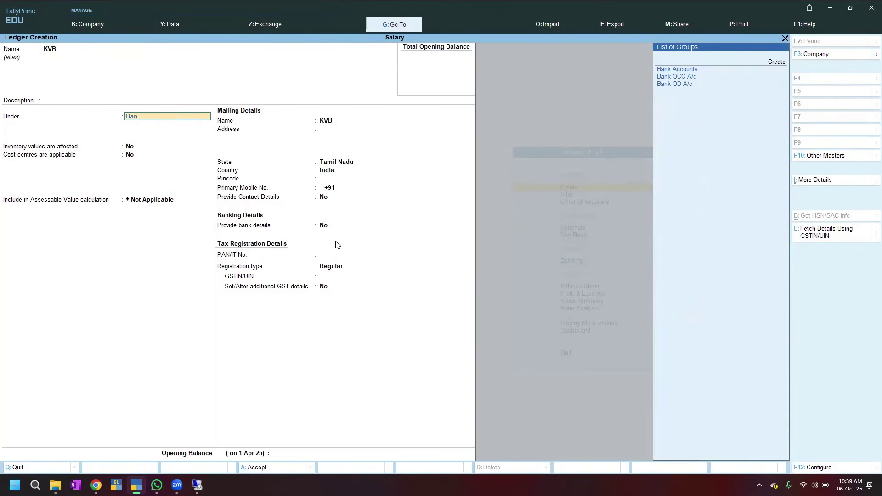
text(k)
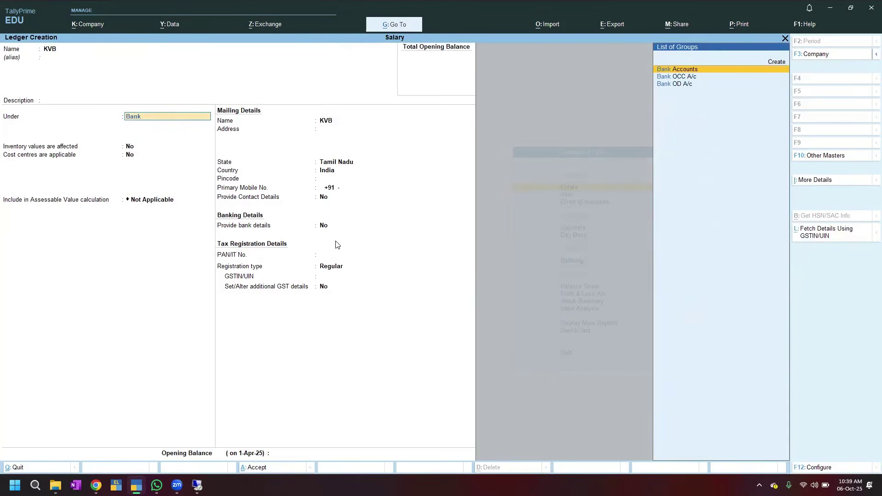
key(Return)
key(Return)
key(Return)
key(Return)
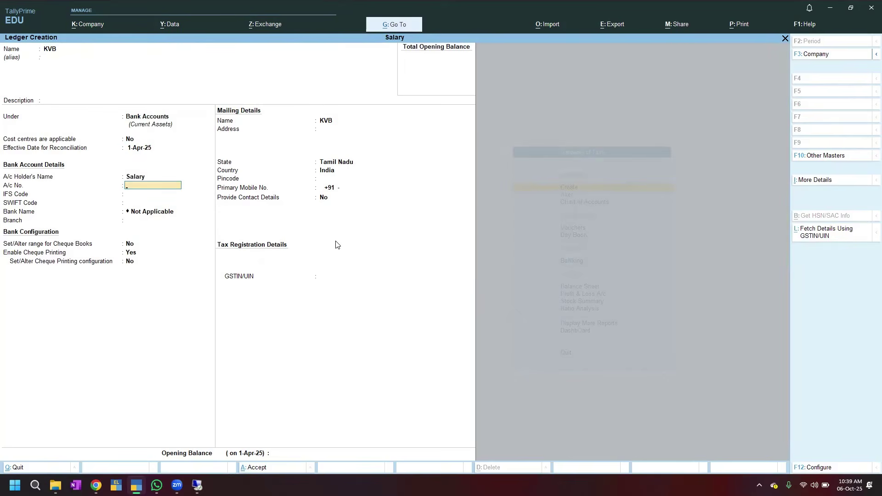
Step: Enter the account holder's name for the KVB ledger, leave the account number blank, save it and return to the Gateway of Tally
key(BackSpace)
text(H)
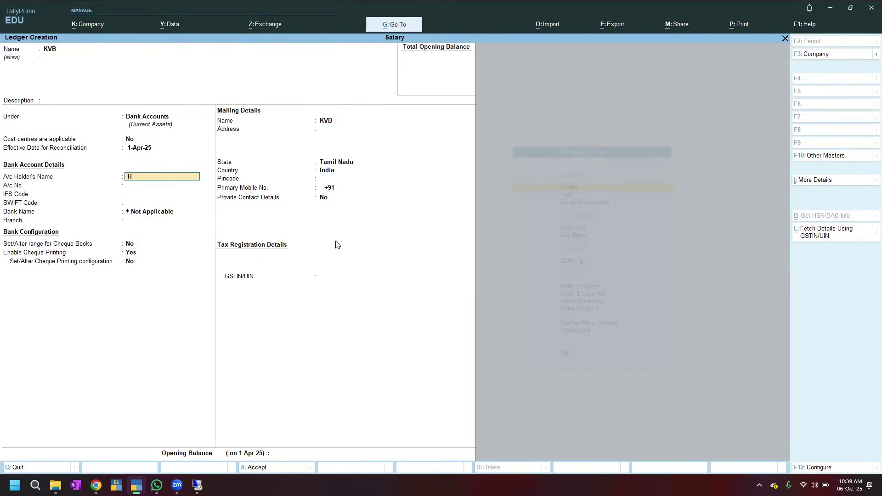
text(arini)
key(Return)
key(Return)
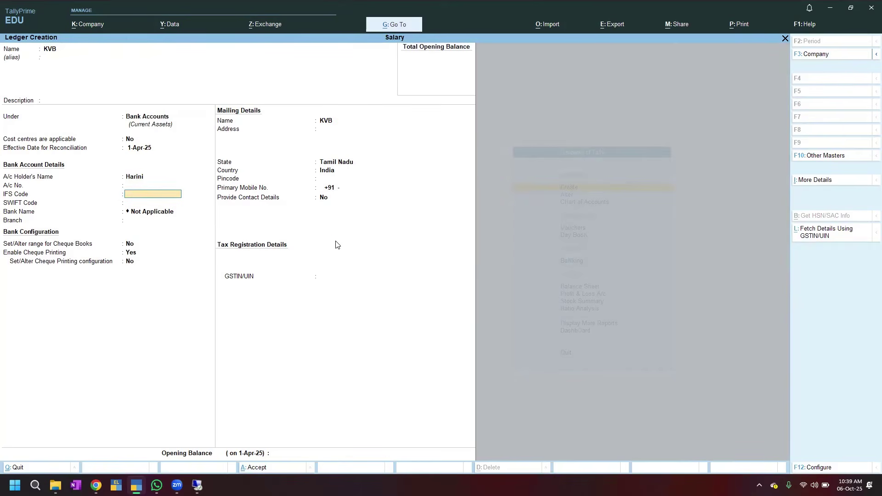
key(ctrl+a)
key(Escape)
key(Escape)
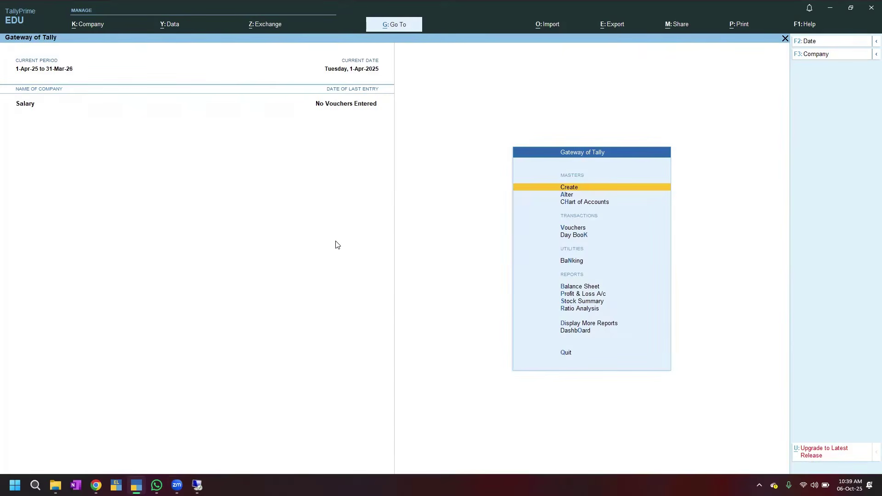
Step: Start a Journal voucher with the cost centre class Not Applicable and no reference details
key(Down)
key(Down)
key(Down)
key(Return)
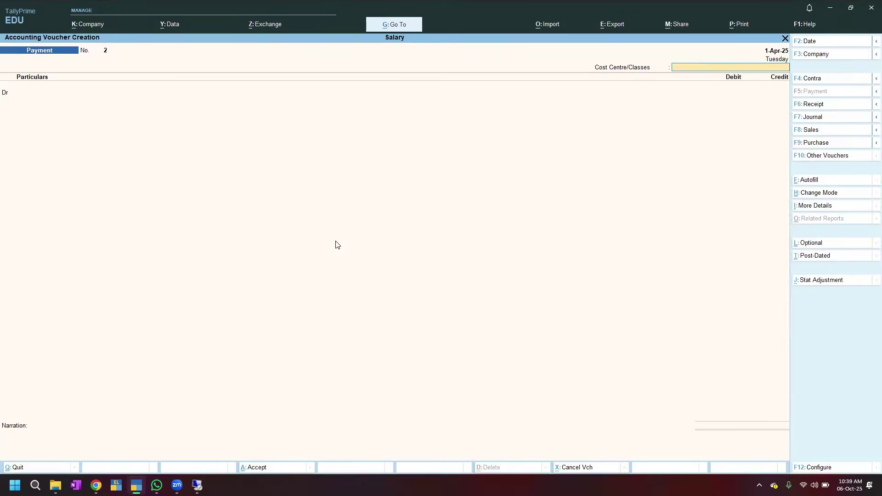
click(814, 119)
key(Return)
key(Return)
key(Return)
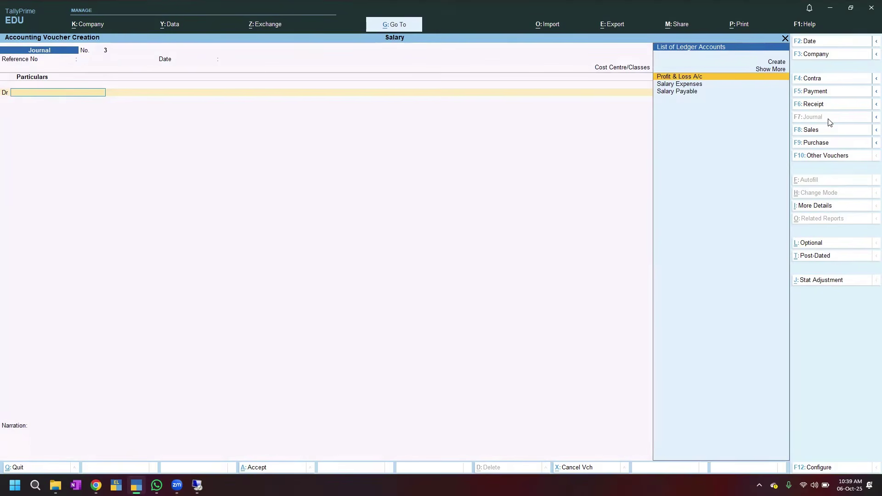
Step: Debit Salary Expenses with 1,00,000 in the journal voucher and proceed to its cost centre allocations
text(Salar)
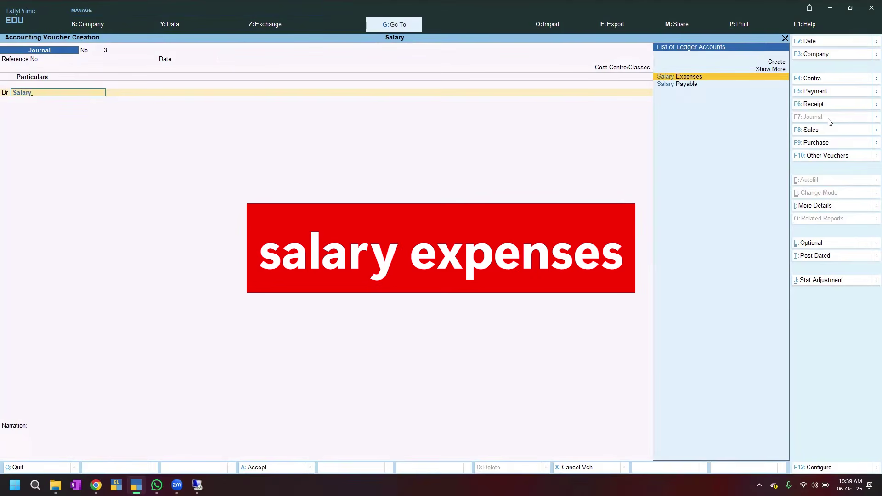
text(y)
key(Return)
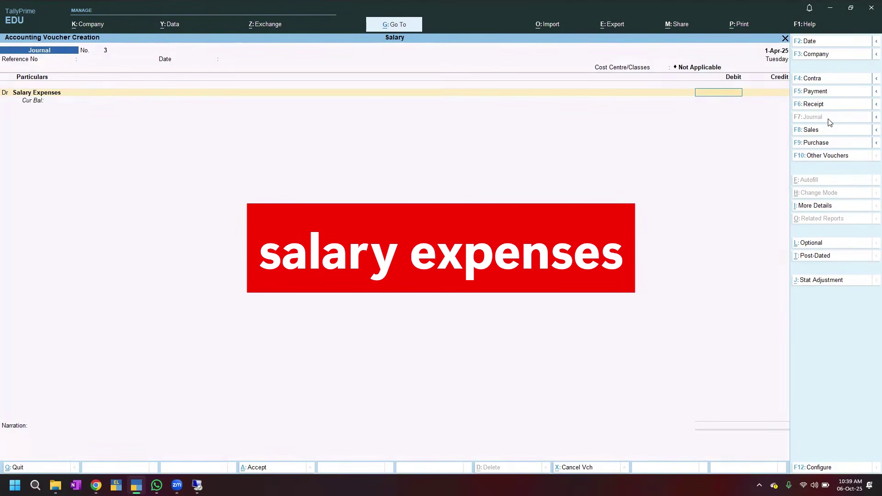
text(1,00,)
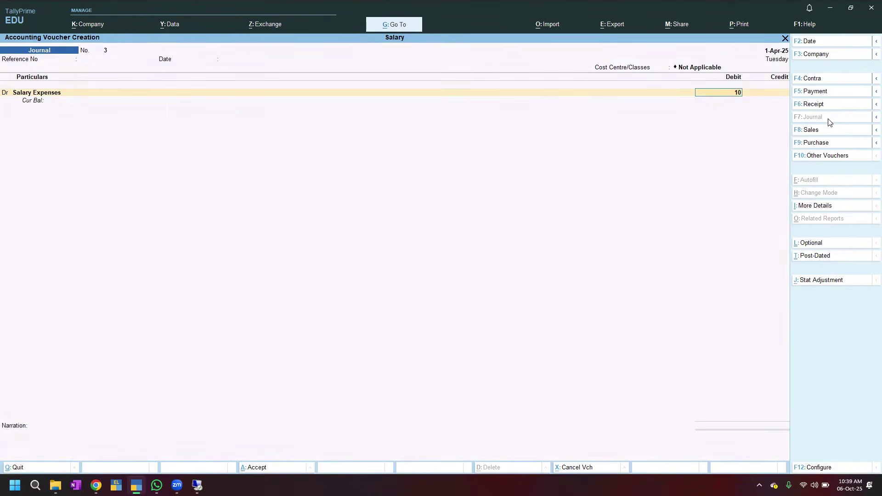
text(00000)
key(Return)
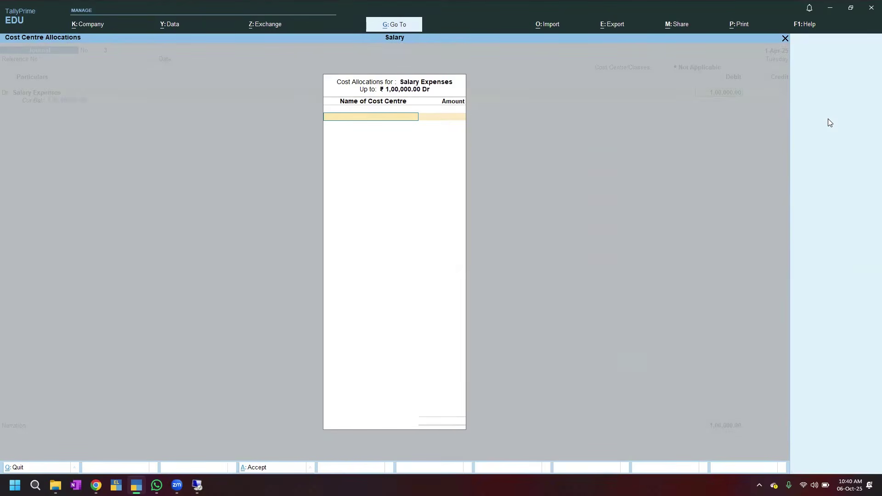
Step: Allocate 25,000 each to the first employee cost centre beginning with R and the one beginning with D
text(R)
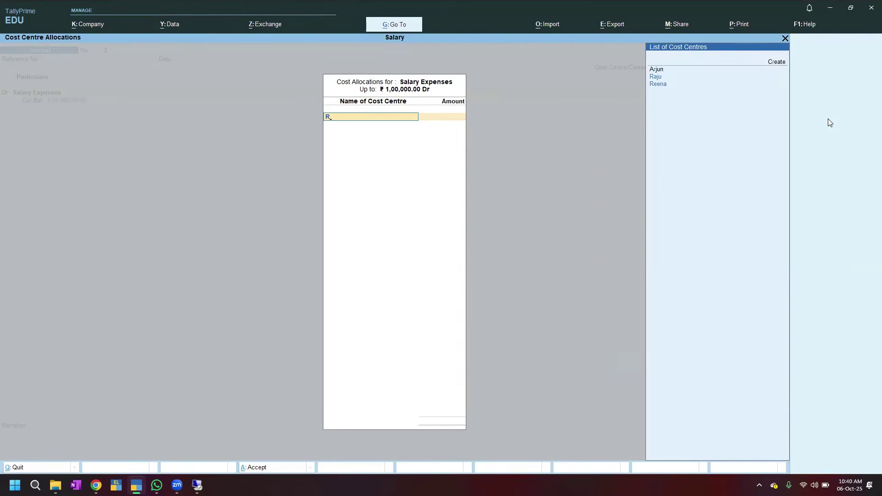
key(Return)
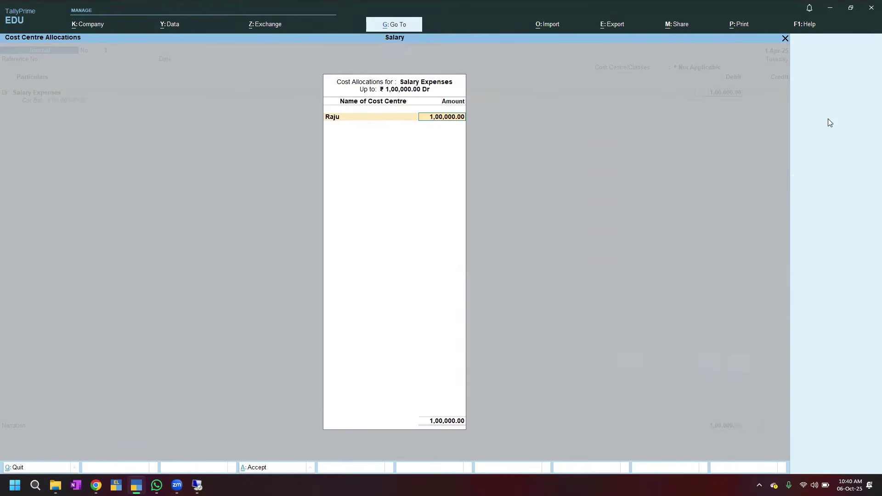
text(25,000)
key(Return)
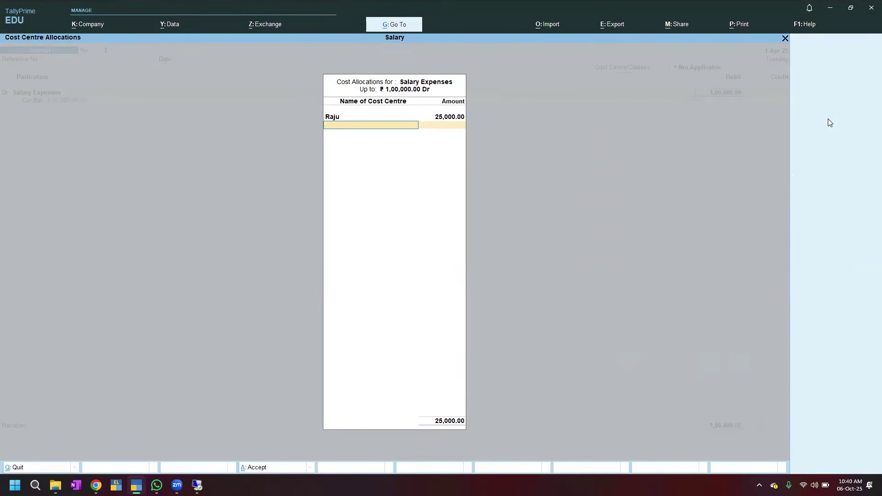
text(D)
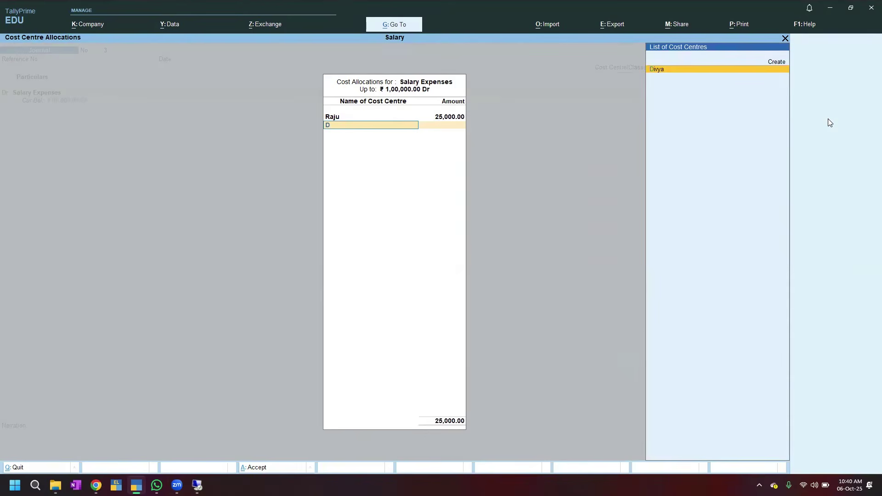
key(Return)
text(25)
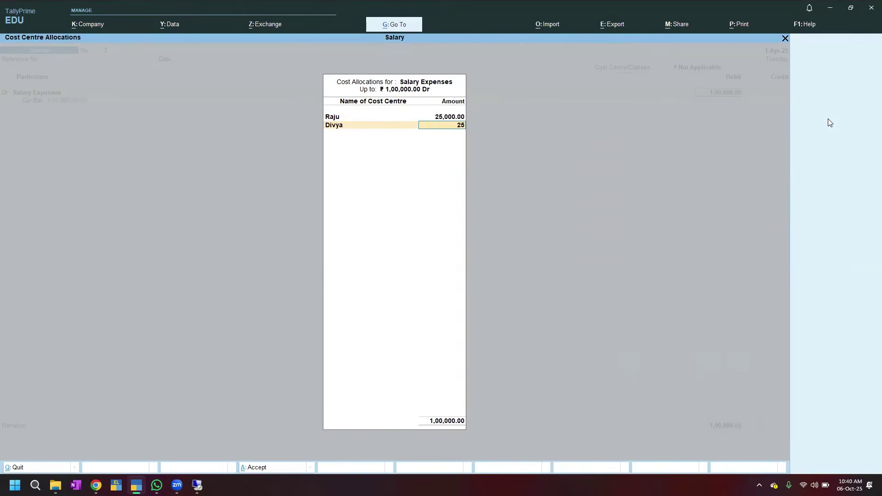
text(,00000)
key(Return)
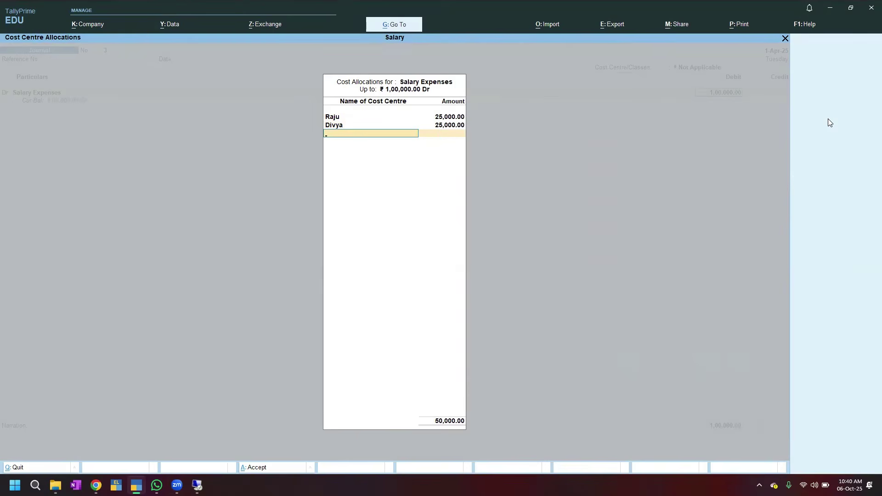
Step: Allocate 25,000 of the salary expenses to the employee cost centre beginning with A
text(A)
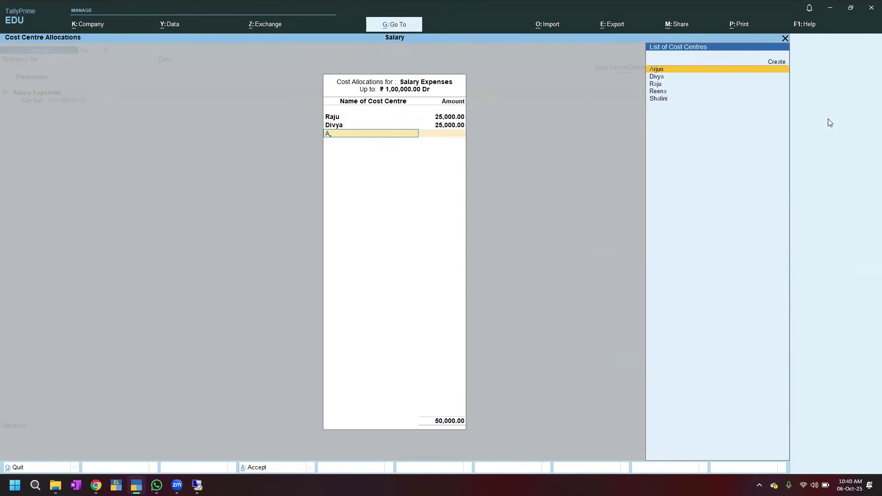
key(Return)
text(25)
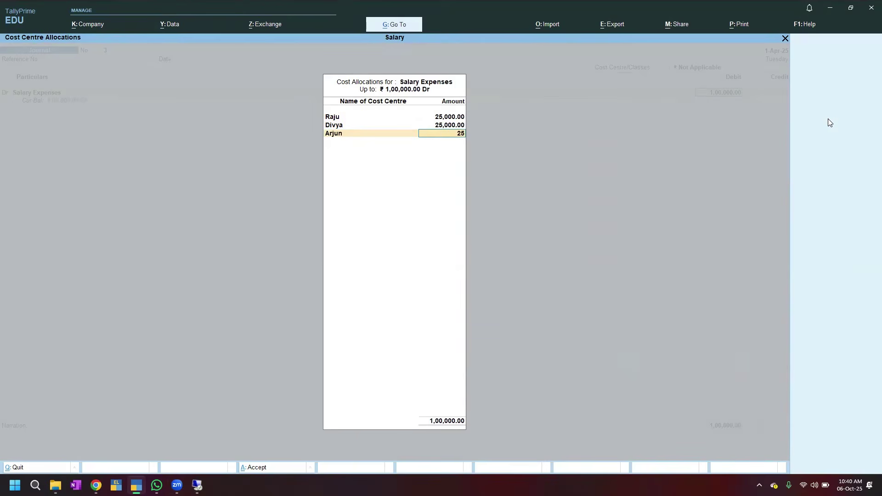
text(,0000)
key(Return)
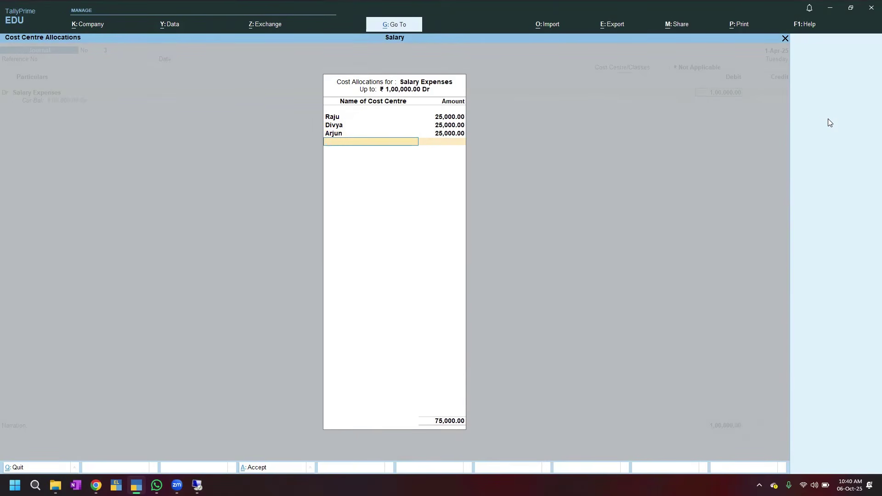
Step: Allocate the remaining 25,000 to the employee cost centre beginning with S and accept the default GST details
text(A)
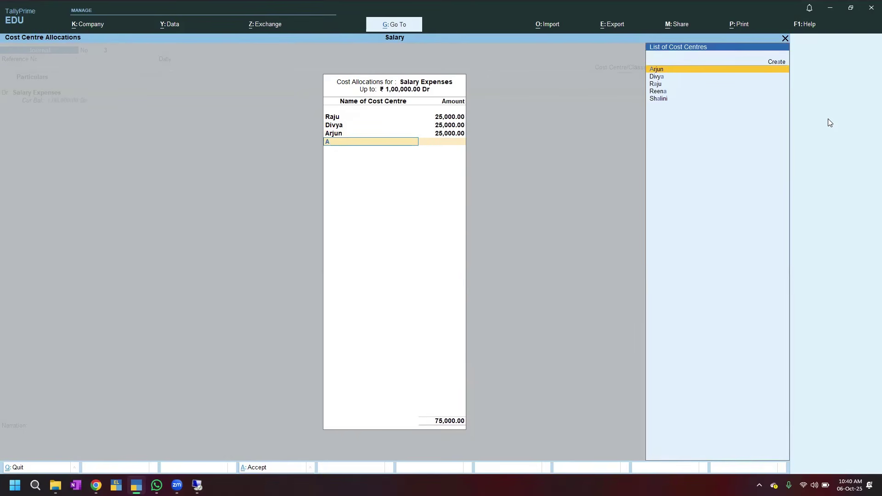
key(Down)
key(Down)
key(Down)
key(Down)
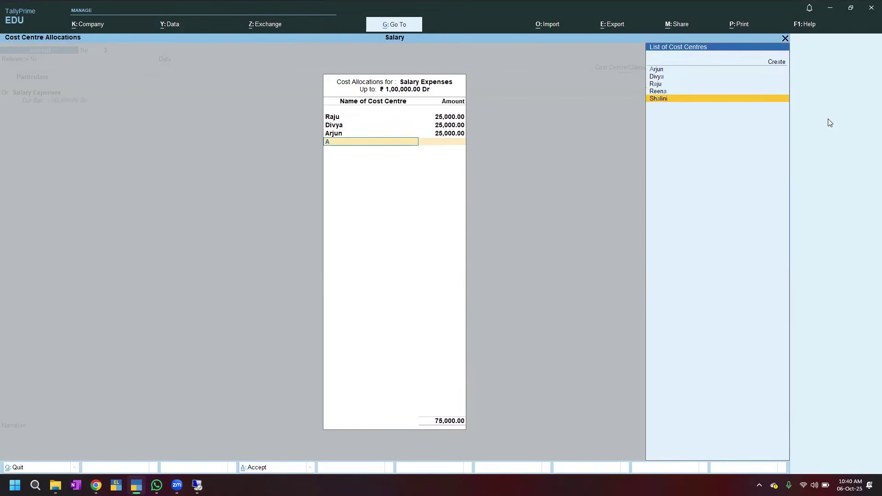
key(Return)
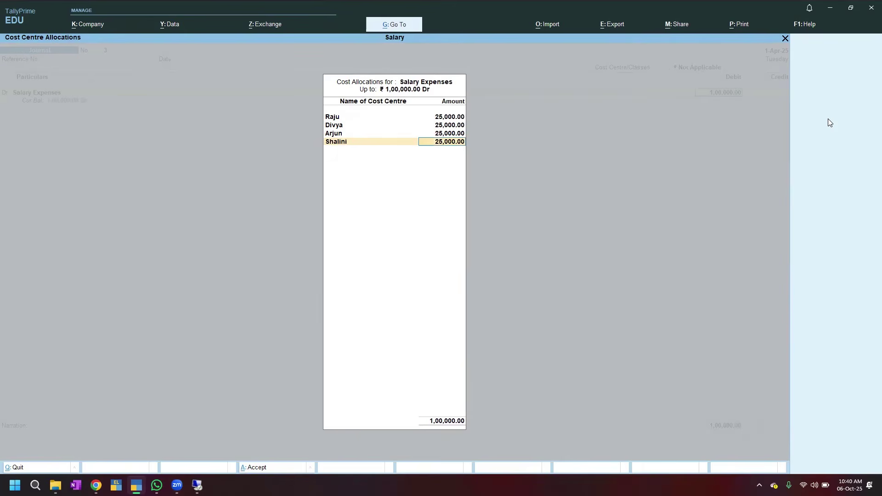
key(Return)
key(Return)
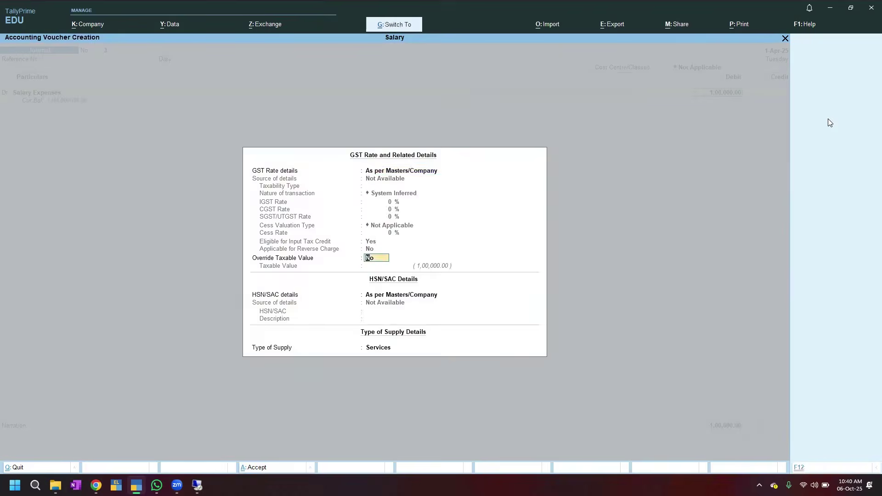
key(Return)
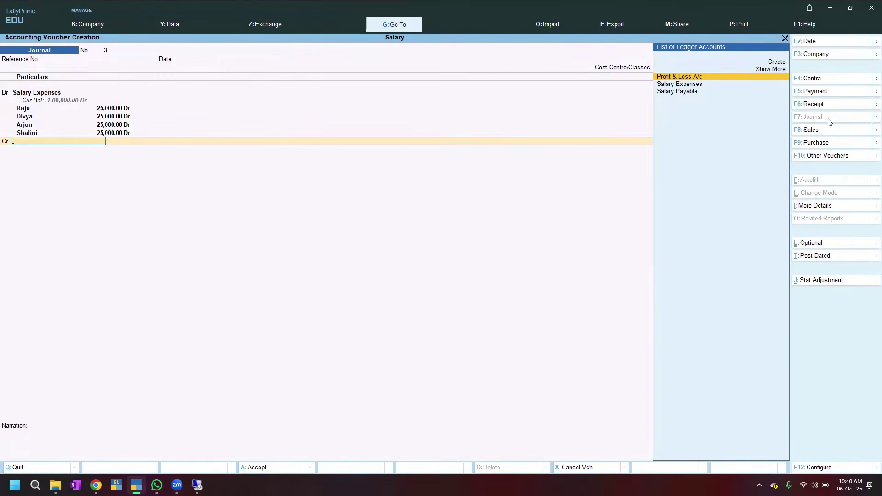
Step: Credit Salary Payable with 1,00,000, save the journal voucher without a narration and return to the Gateway of Tally
text(Sala)
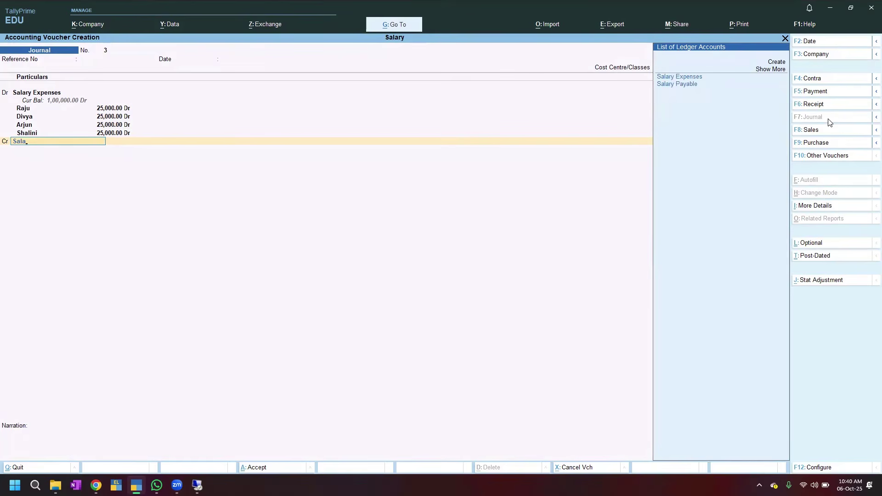
key(Down)
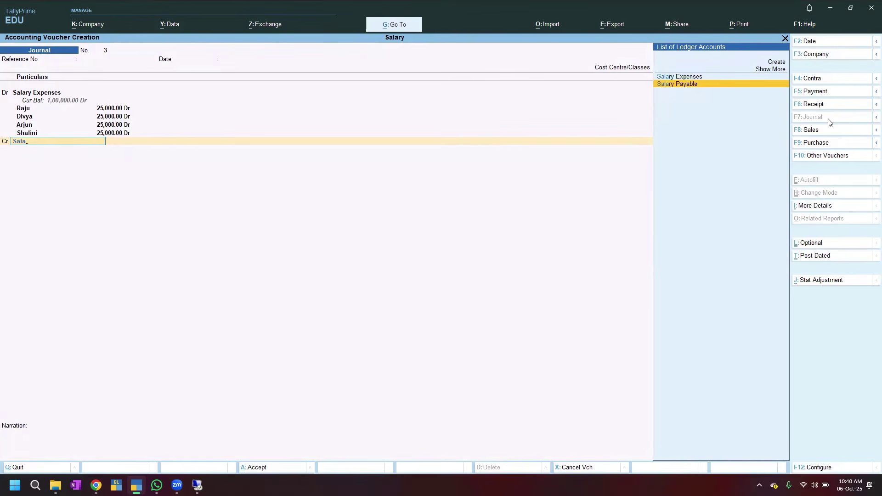
key(Return)
key(Return)
key(Return)
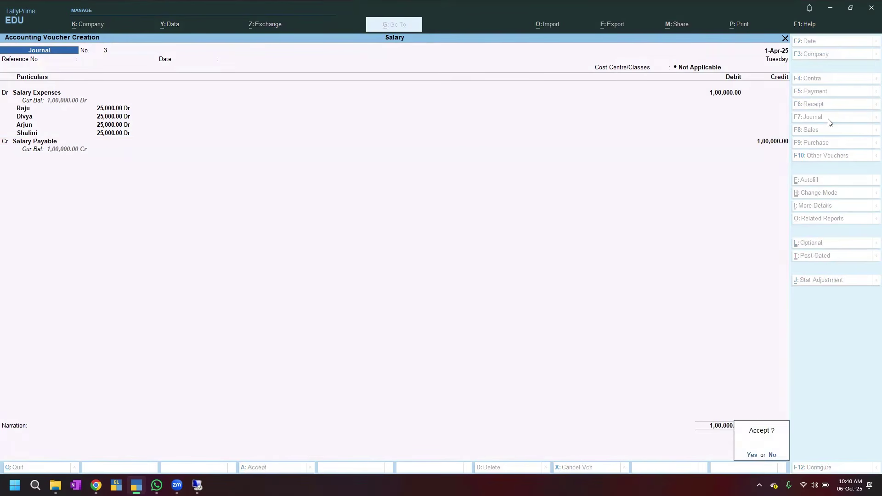
key(Return)
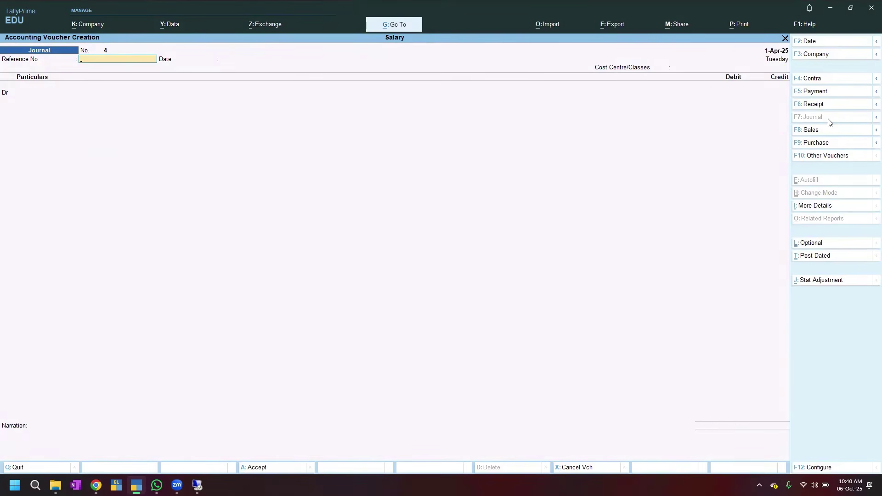
key(Escape)
key(Return)
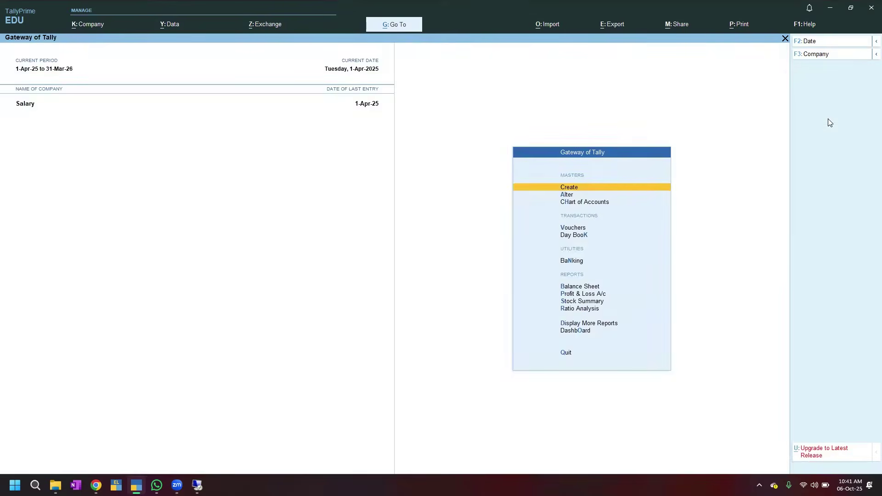
Step: Start a Payment voucher and debit Salary Payable with 1,00,000
key(v)
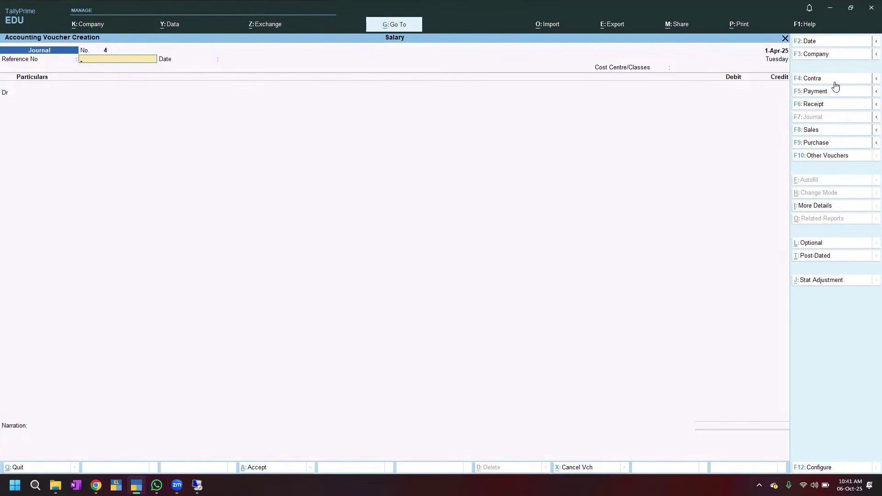
click(814, 95)
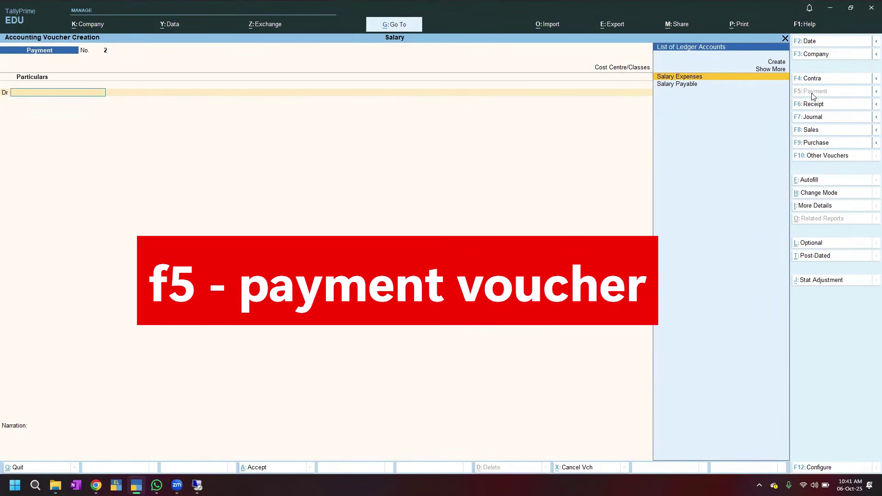
text(Salary)
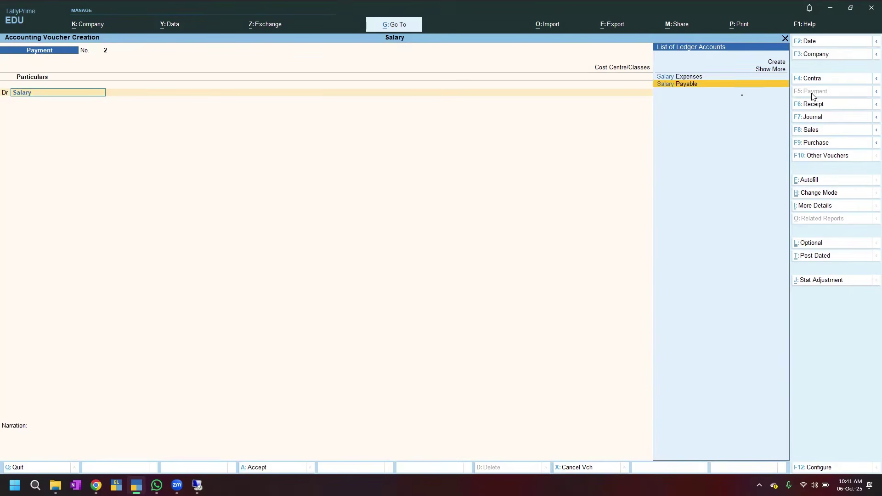
key(Return)
text(1)
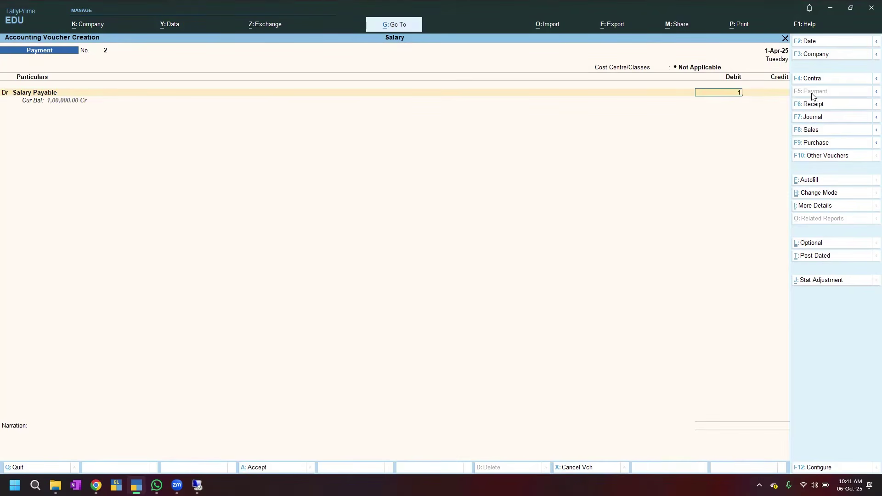
text(00000)
key(Return)
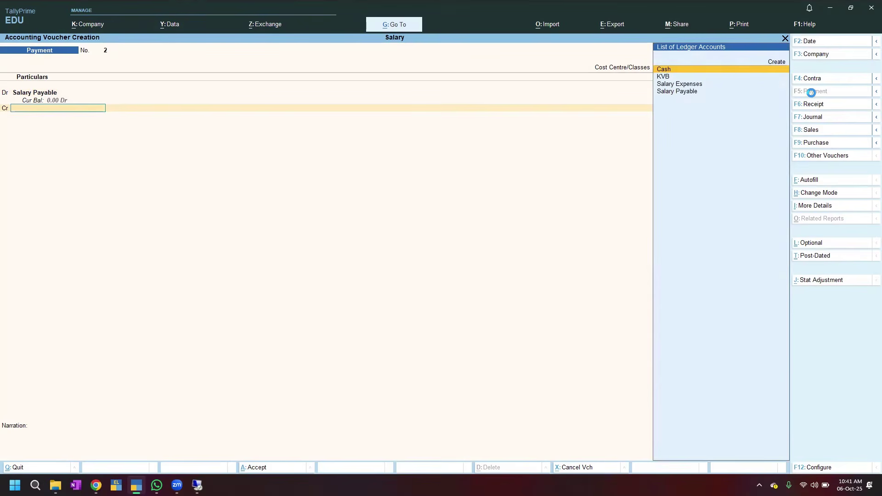
Step: Credit KVB with 1,00,000 using the default cheque allocation, save the payment voucher and return to the Gateway of Tally
key(Down)
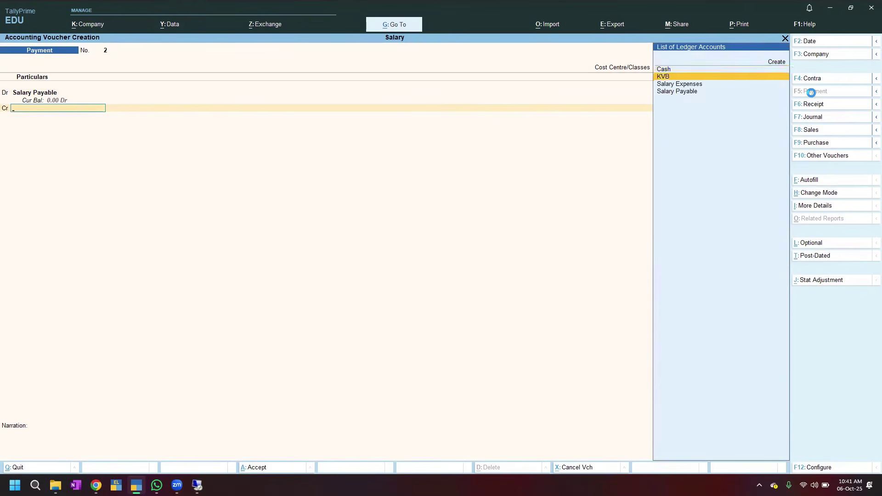
key(Return)
key(Return)
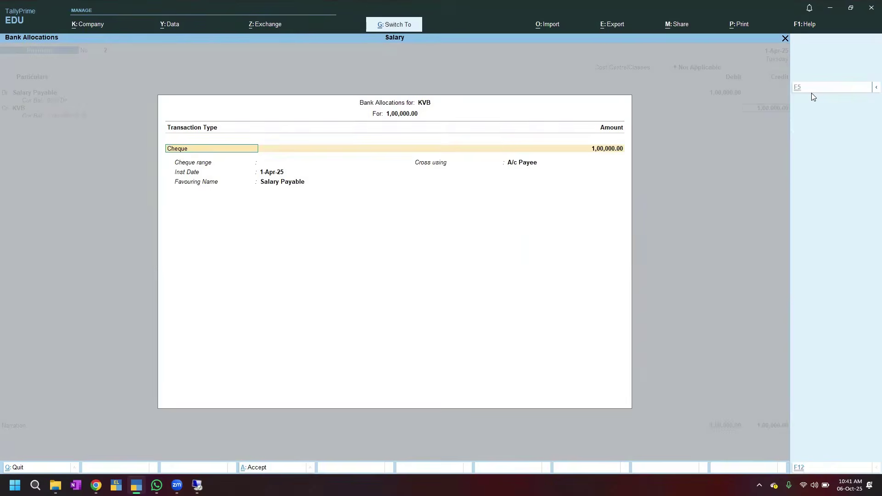
key(Return)
key(Return)
key(Return)
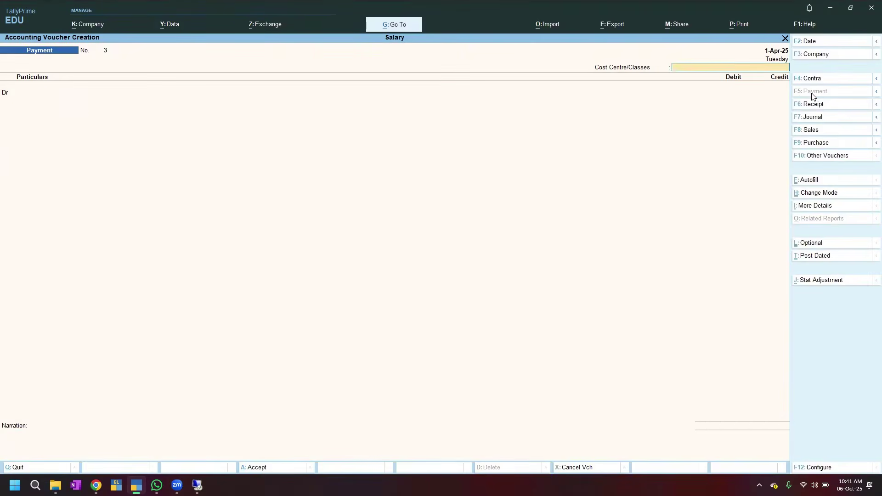
key(Escape)
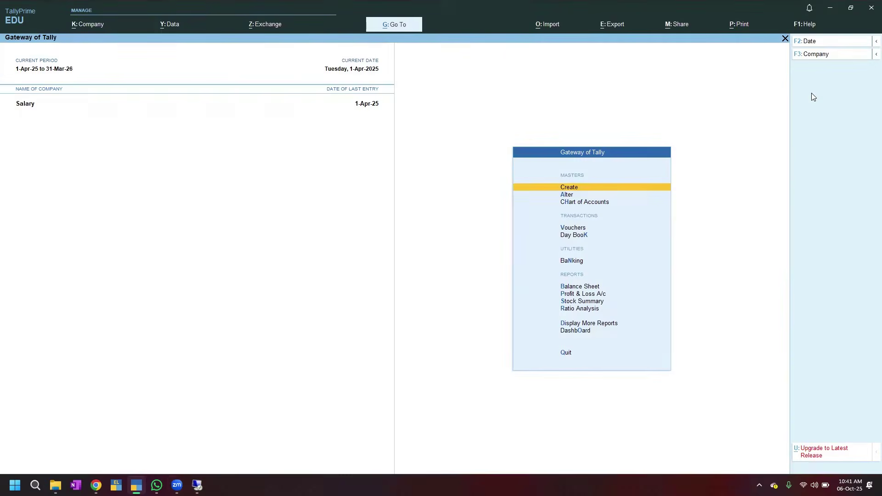
Step: Go to the ledger reports in the Account Books
key(Down)
key(Down)
key(Down)
key(Down)
key(Down)
key(Down)
key(Down)
key(Down)
key(Down)
key(Down)
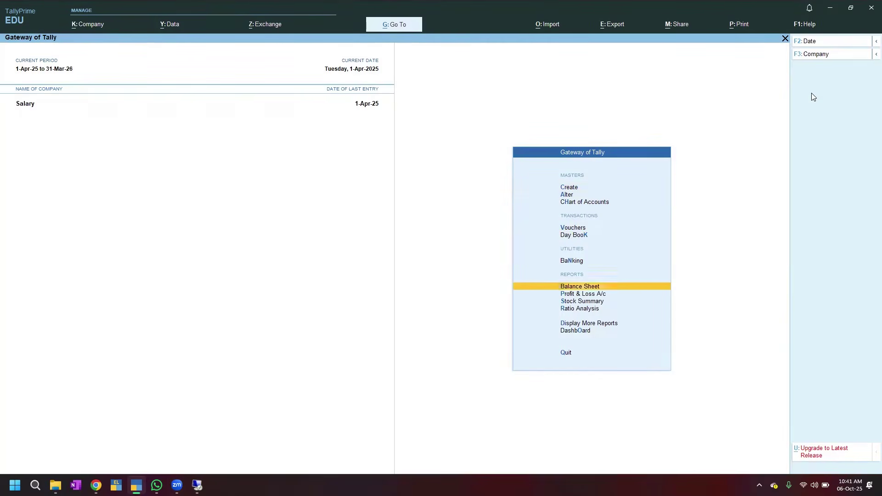
key(Down)
key(Down)
key(Down)
key(Down)
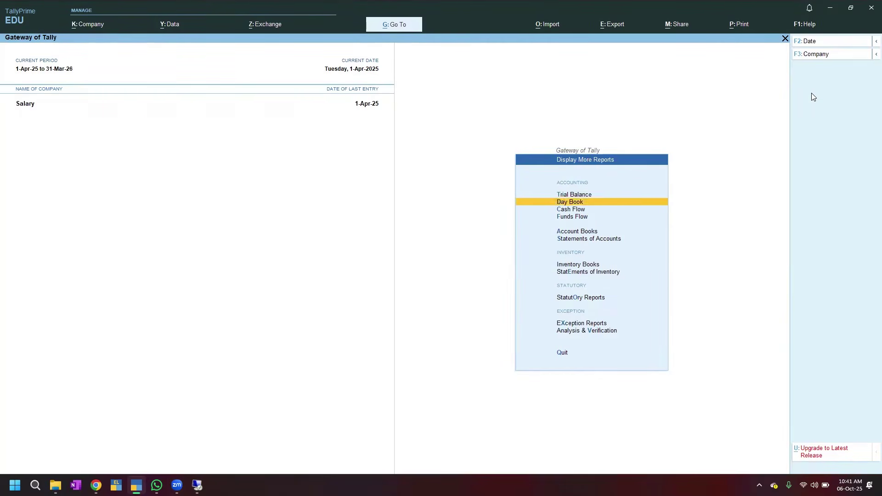
key(Return)
key(Down)
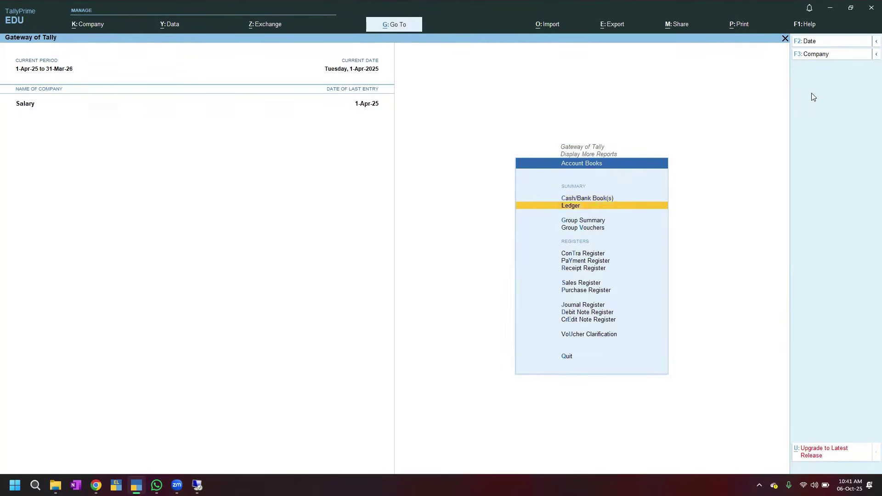
Step: Display the ledger vouchers of Salary Payable
key(Return)
key(Down)
key(Down)
key(Down)
key(Down)
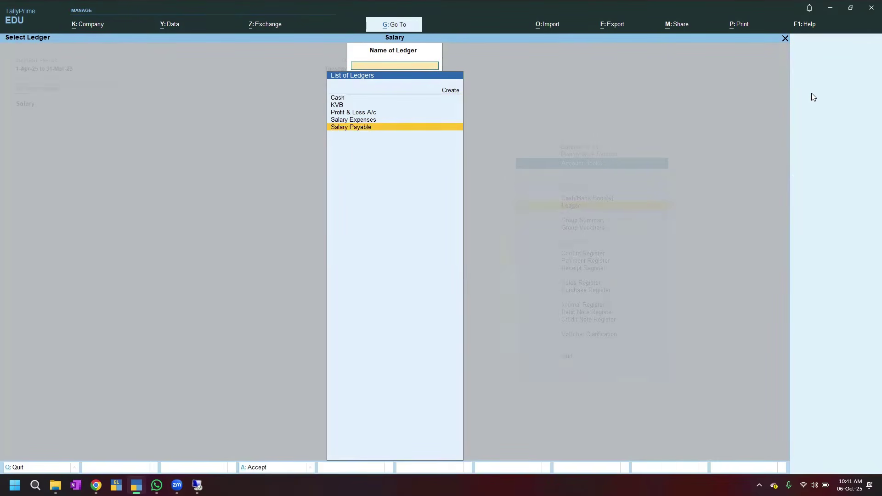
key(Return)
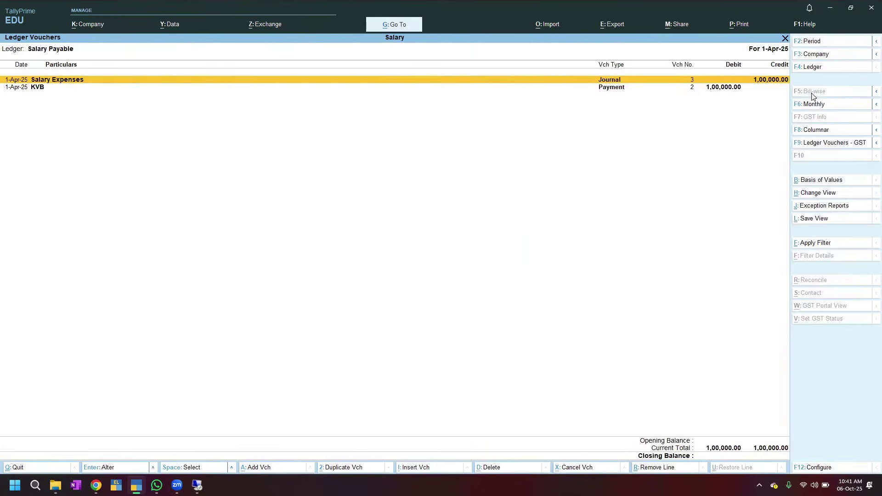
Step: Expand the details of the KVB payment and the Salary Expenses journal in the Salary Payable ledger vouchers
key(Down)
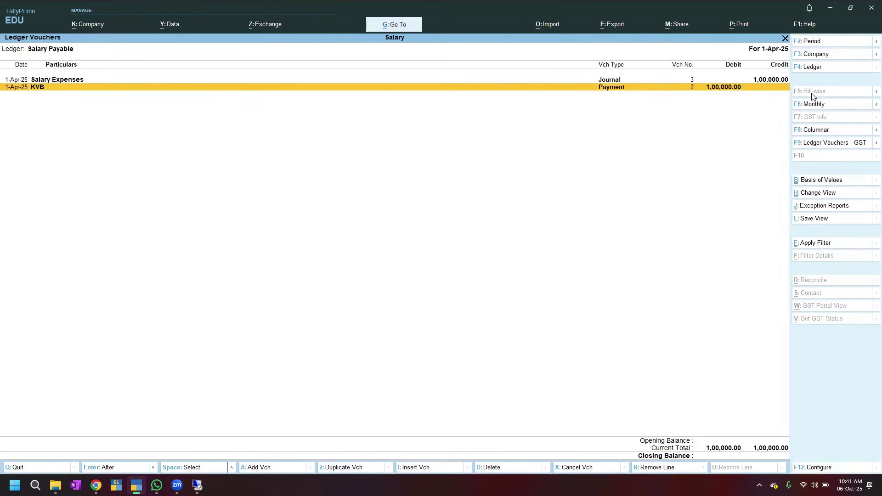
key(shift+Return)
key(Up)
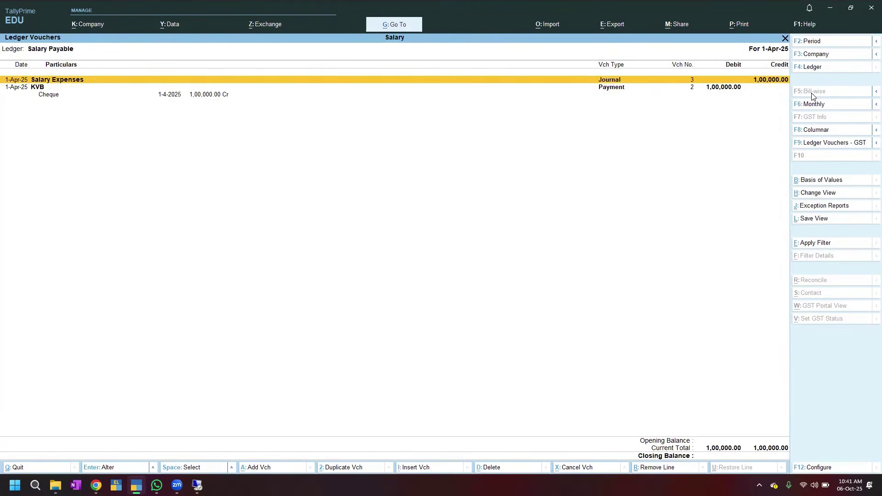
key(shift+Return)
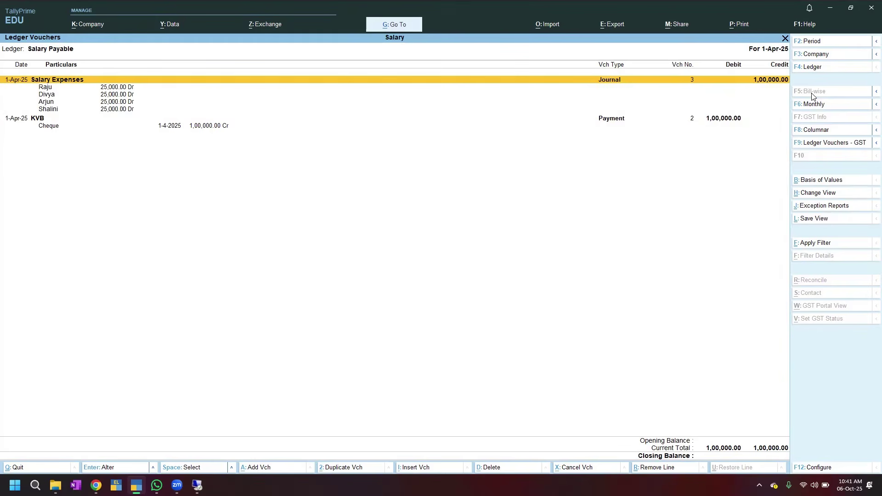
Step: Examine the employee-wise cost centre allocations under the Salary Expenses journal entry, and return to the Gateway of Tally
key(Down)
key(Down)
key(Down)
key(Down)
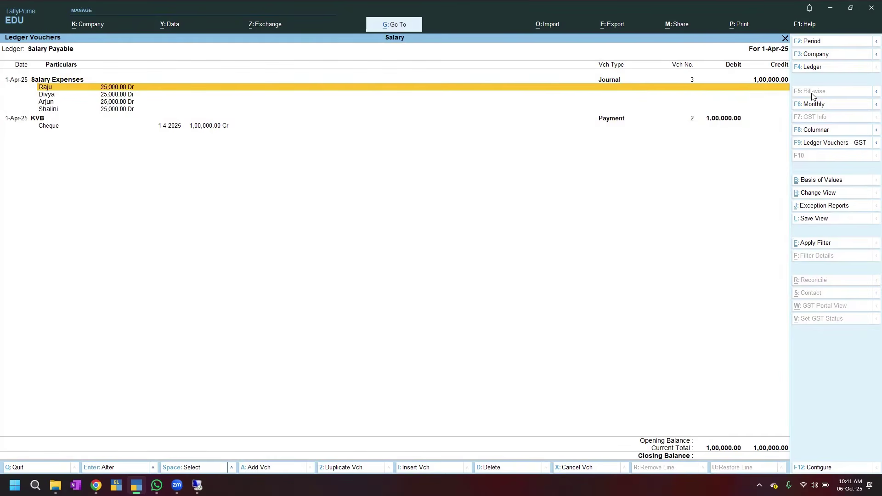
key(Up)
key(Up)
key(Up)
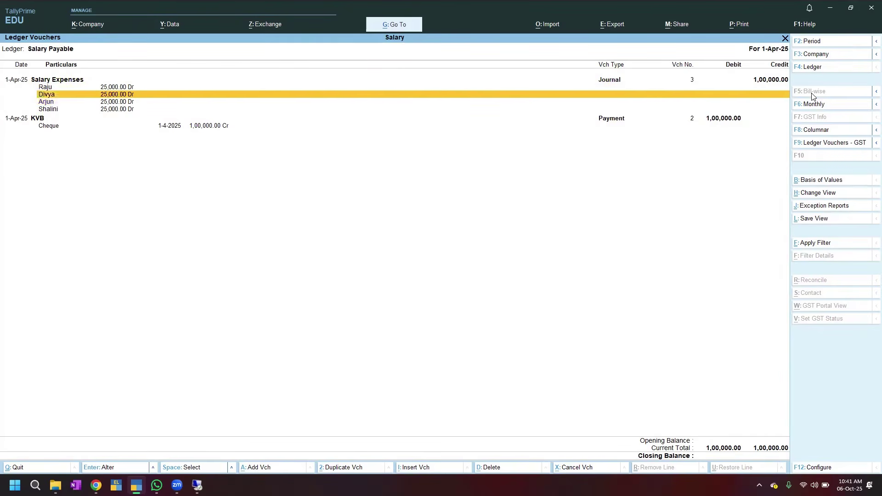
key(Down)
key(Down)
key(Down)
key(Up)
key(Up)
key(Up)
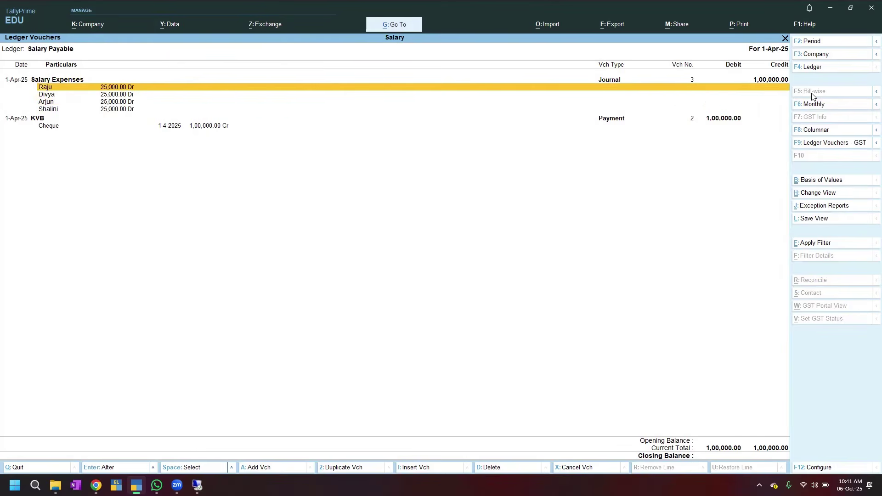
key(Down)
key(Down)
key(Down)
key(Up)
key(Up)
key(Up)
key(Up)
key(Escape)
key(Escape)
key(Escape)
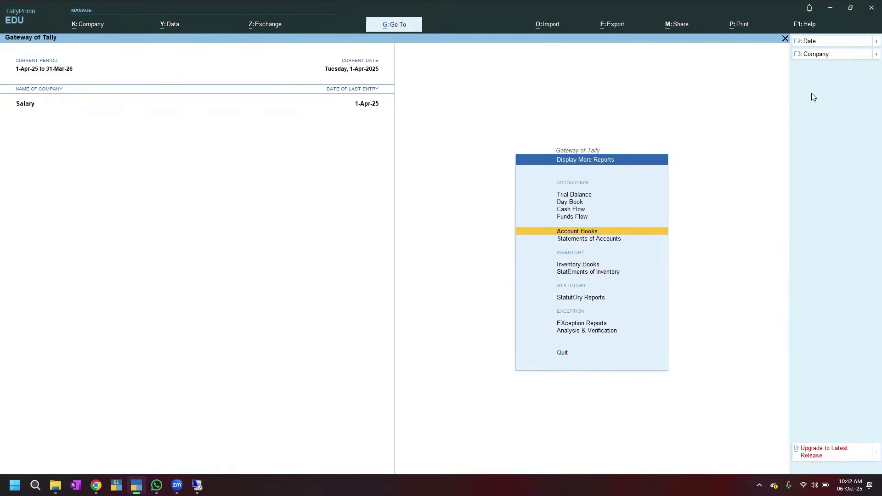
key(Escape)
key(Escape)
key(Escape)
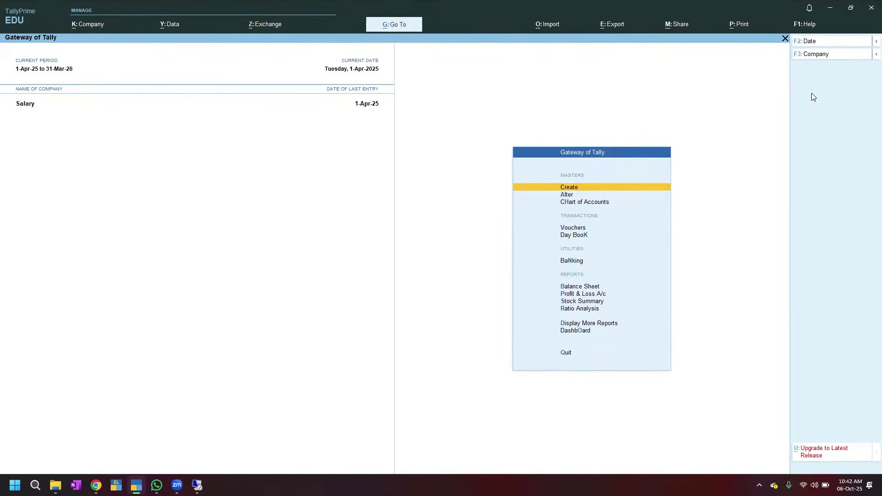
Step: Go to the Statements of Accounts among the additional reports
key(Down)
key(Down)
key(Down)
key(Down)
key(Down)
key(Down)
key(Down)
key(Down)
key(Down)
key(Down)
key(Down)
key(Down)
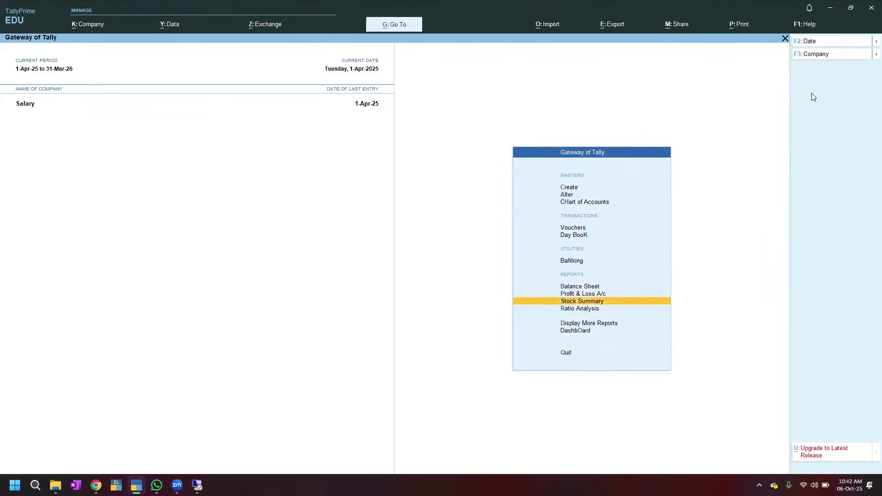
key(Up)
key(Up)
key(Return)
key(Down)
key(Down)
key(Down)
key(Down)
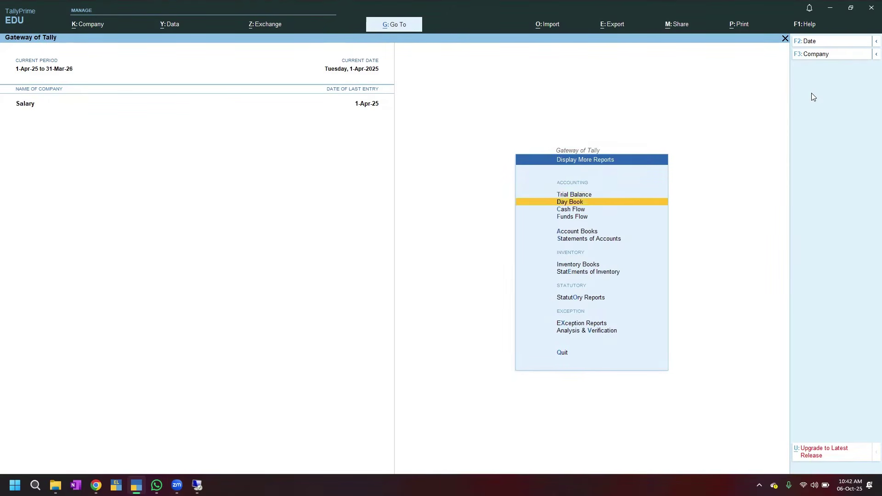
key(Down)
key(Return)
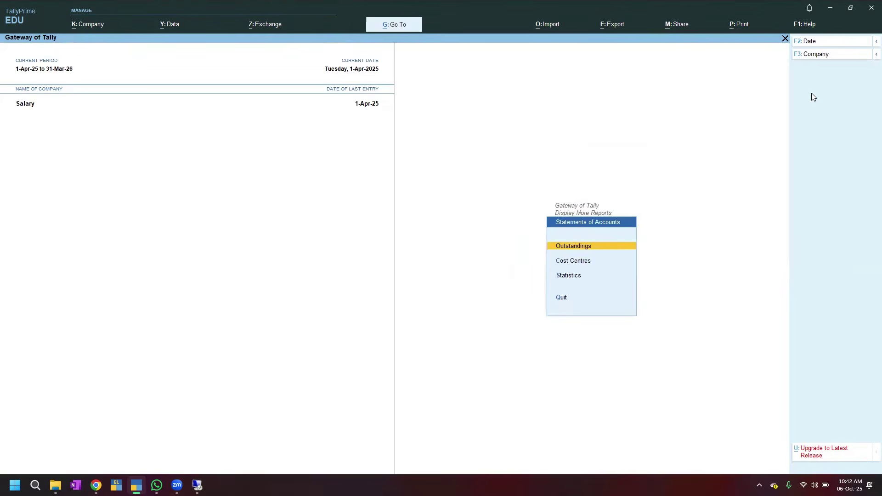
Step: Display the Cost Centre Summary report
key(Down)
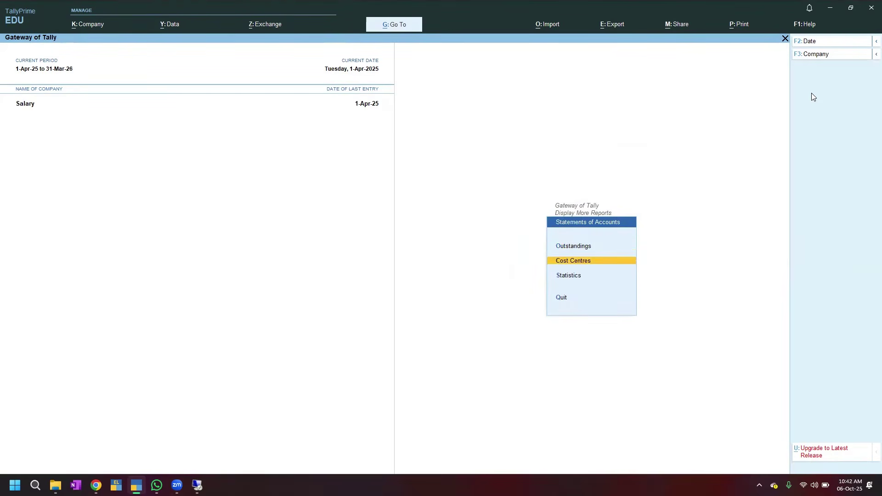
key(Return)
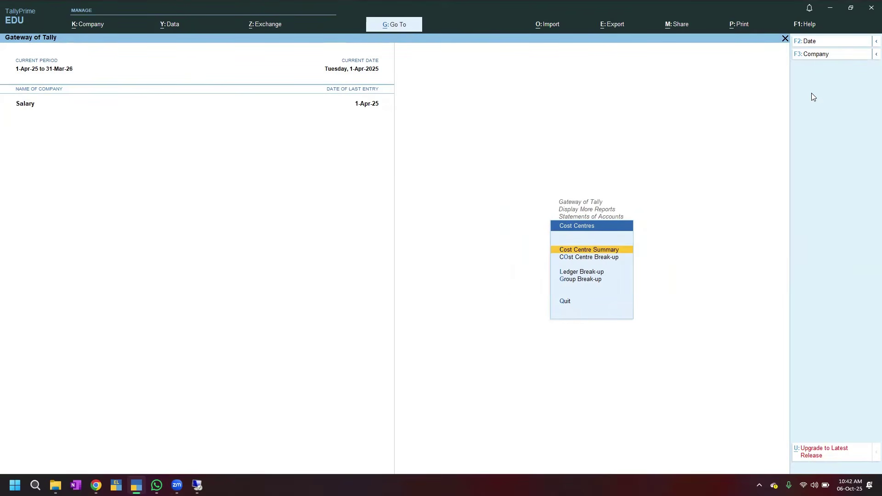
key(Return)
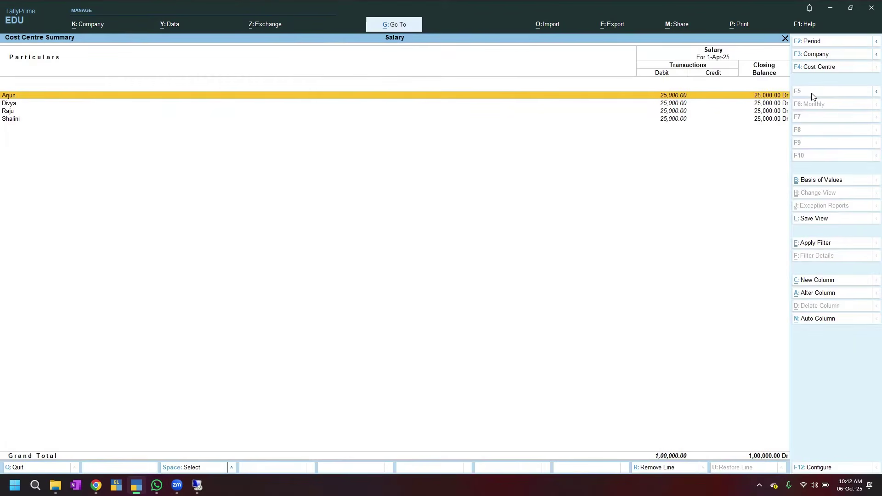
Step: Examine each employee's transactions and closing balance in the Cost Centre Summary, and close the report
key(Down)
key(Down)
key(Down)
key(Up)
key(Up)
key(Up)
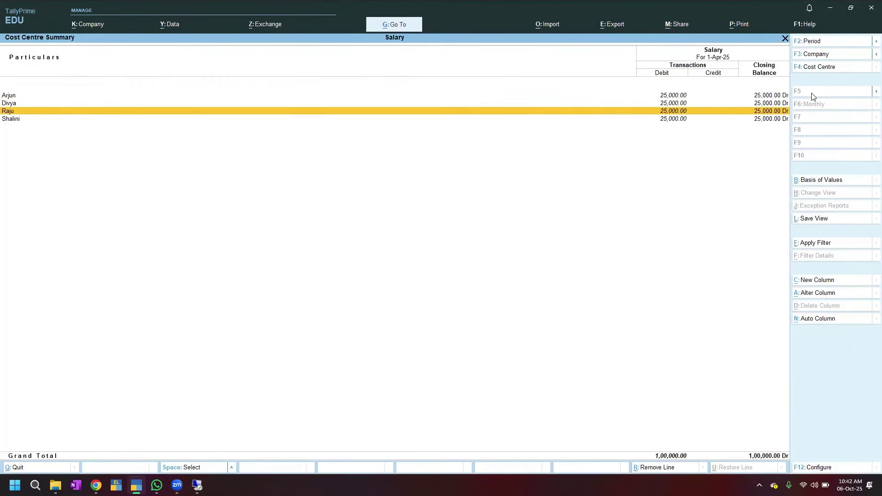
key(Down)
key(Down)
key(Down)
key(Up)
key(Up)
key(Up)
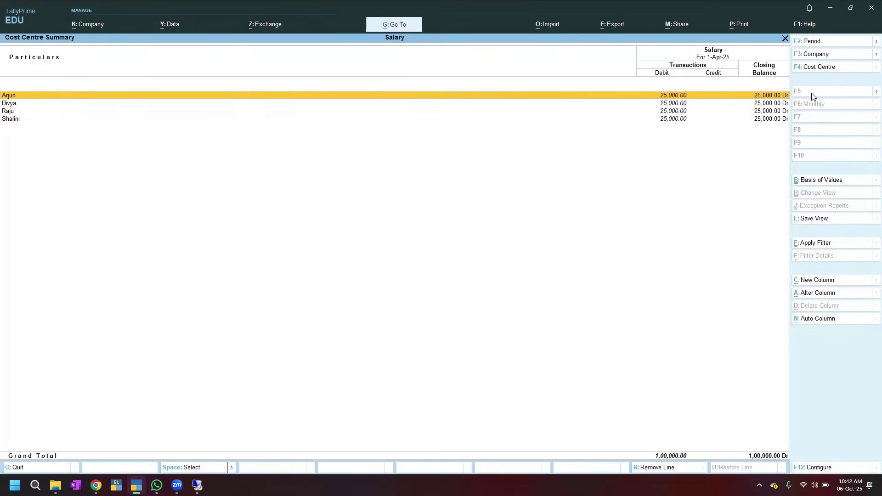
key(Escape)
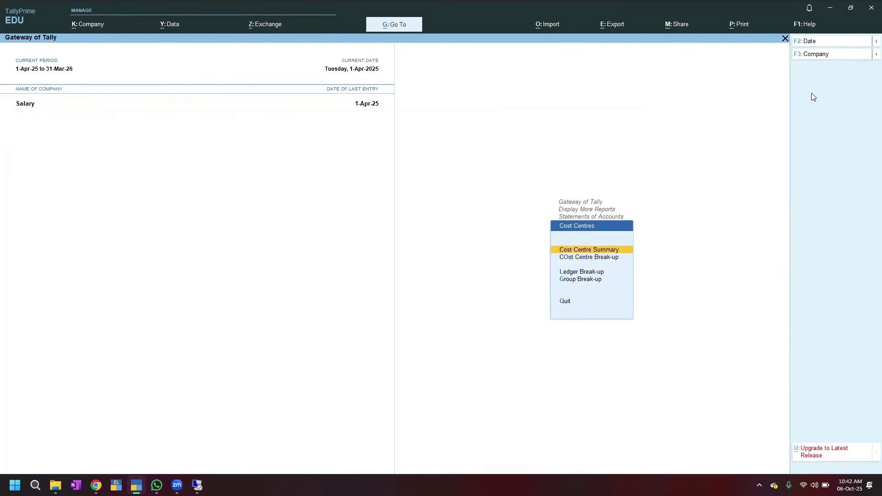
Step: Display the Cost Centre Break-up for the third employee in the list of cost centres
key(Down)
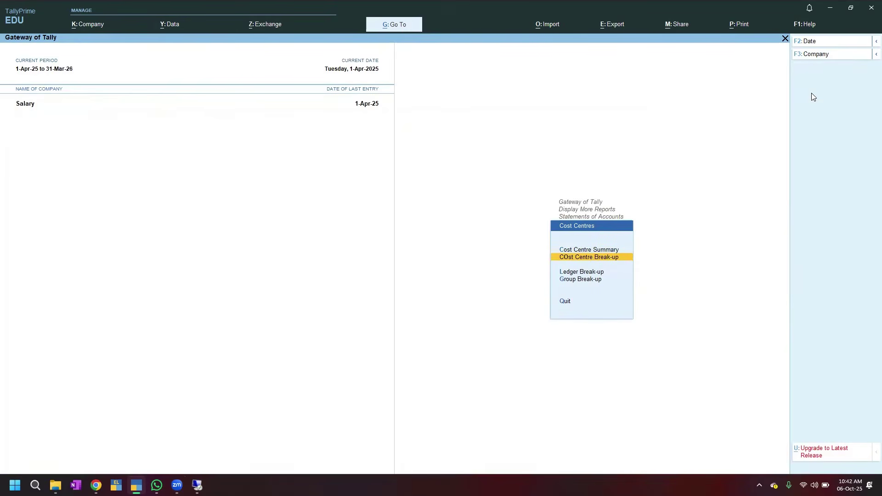
key(Return)
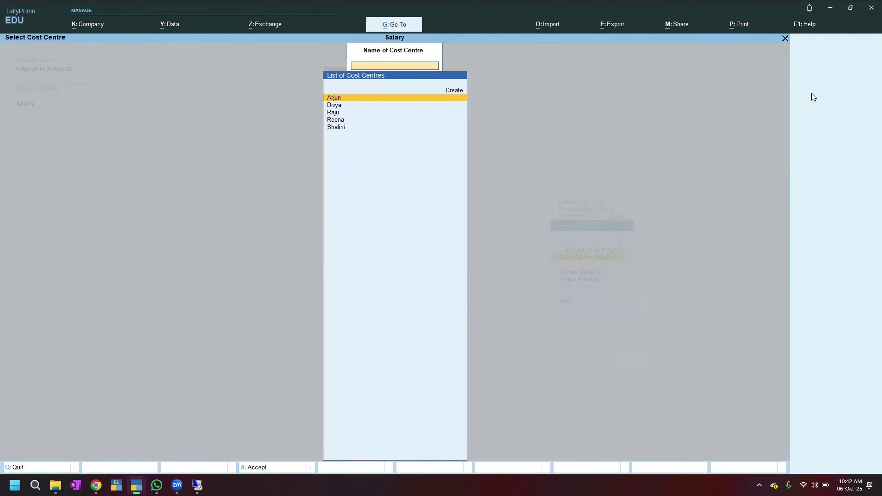
key(Down)
key(Down)
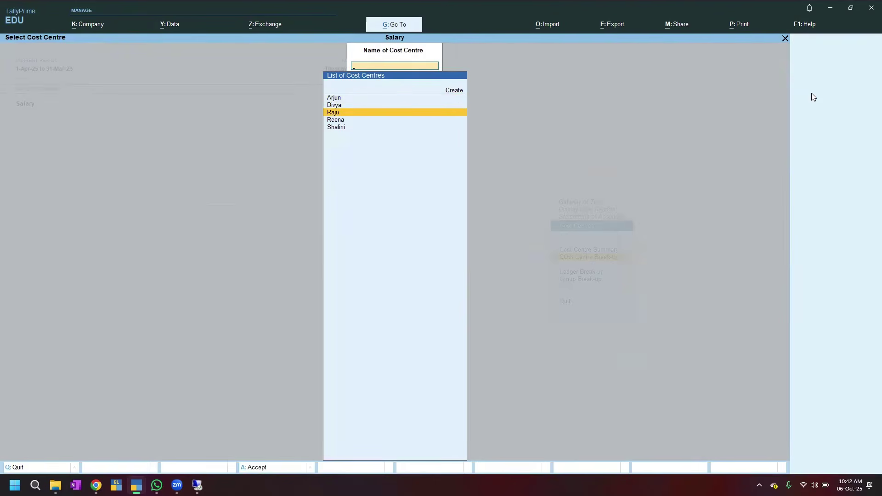
key(Return)
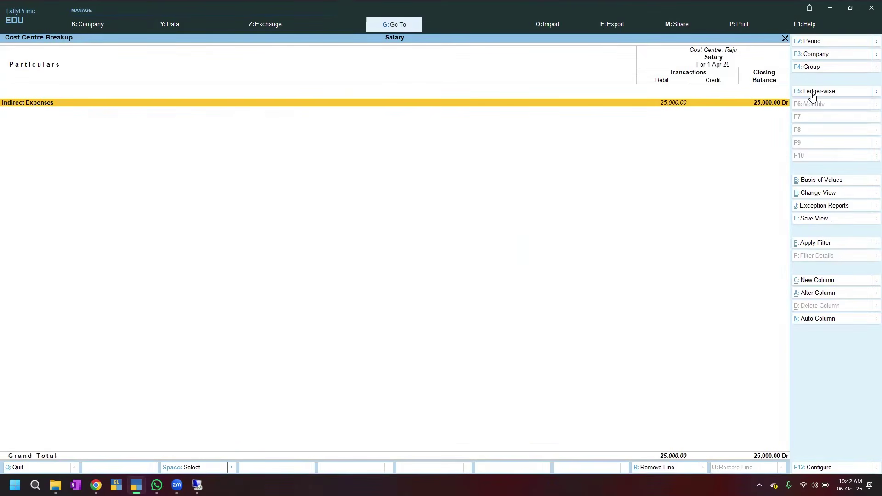
Step: Drill down through Indirect Expenses and Salary Expenses to this employee's cost centre vouchers, and return to the cost centre reports
key(Return)
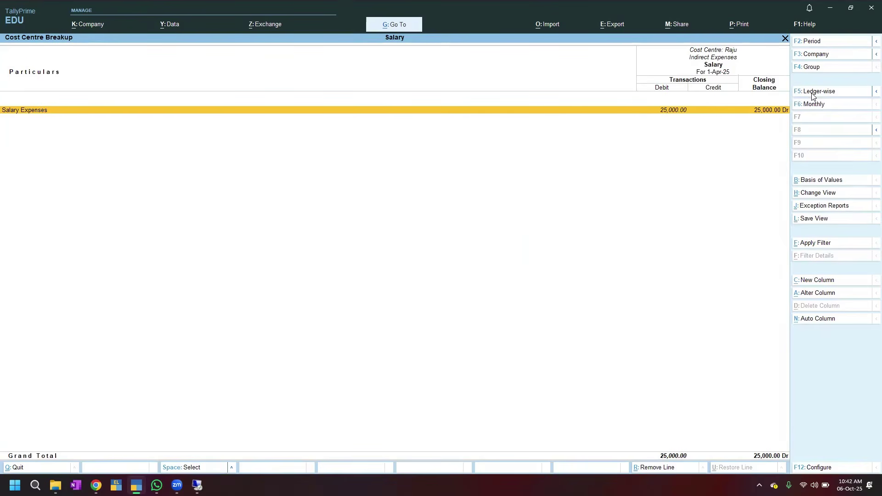
key(Return)
key(Return)
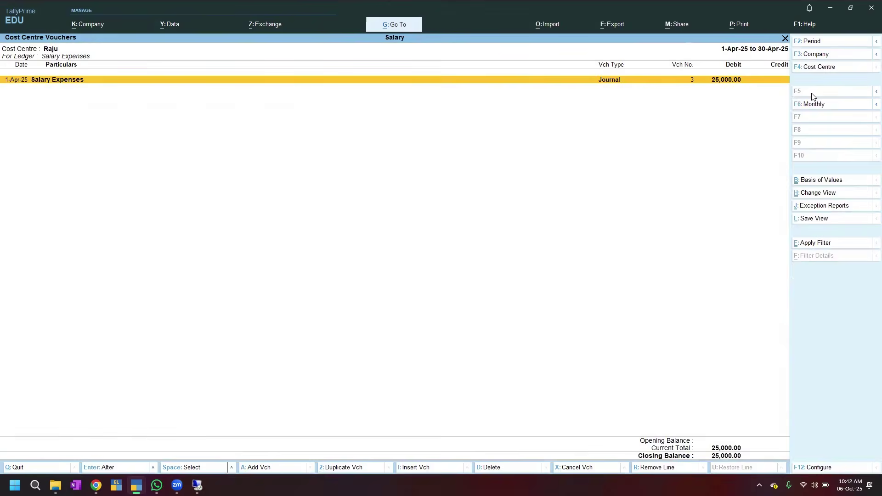
key(Escape)
key(Escape)
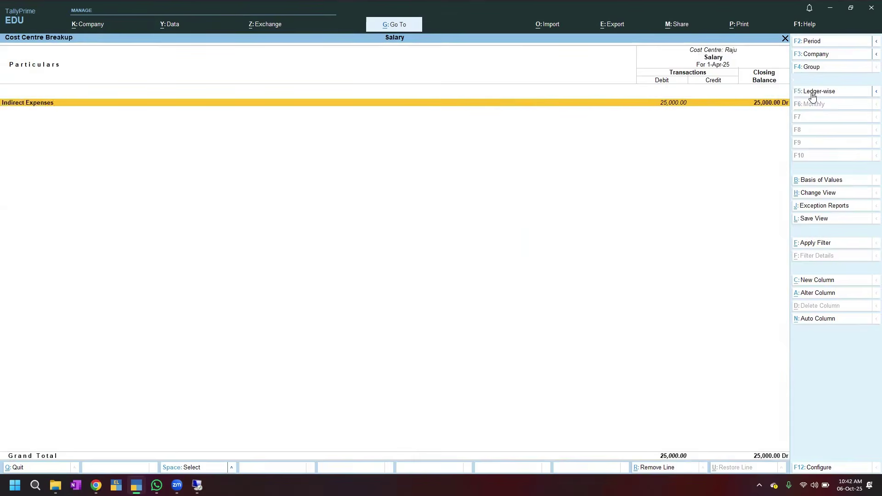
key(Escape)
key(Escape)
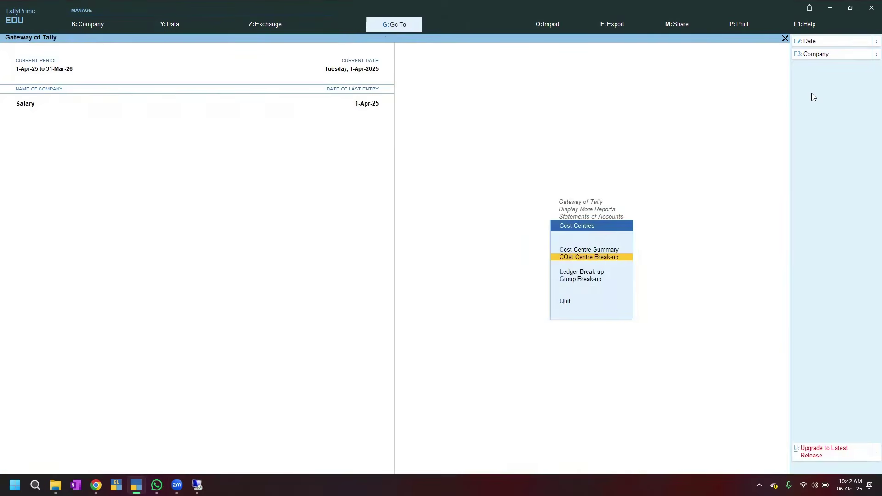
Step: Display the cost centre Ledger Break-up of Salary Expenses
key(Down)
key(Down)
key(Up)
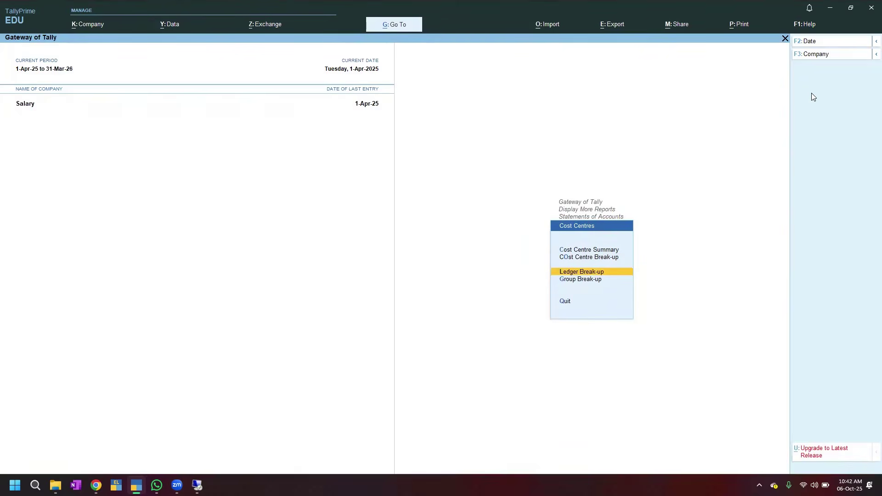
key(Return)
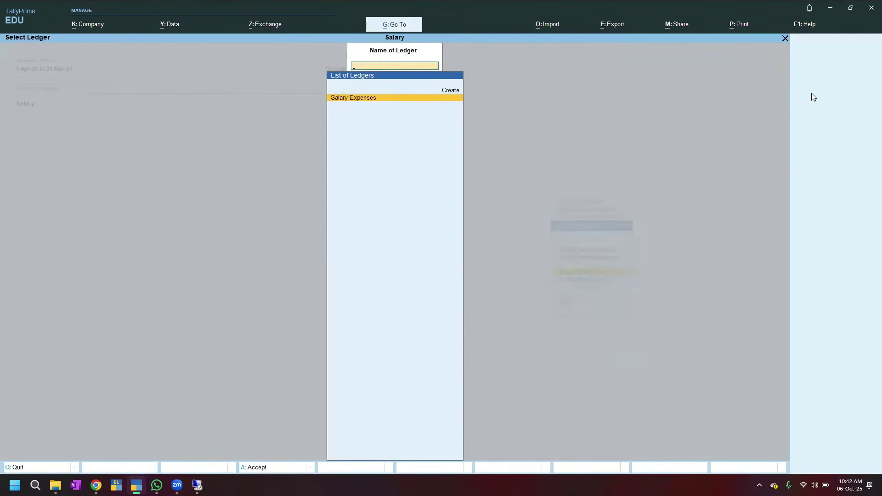
key(Return)
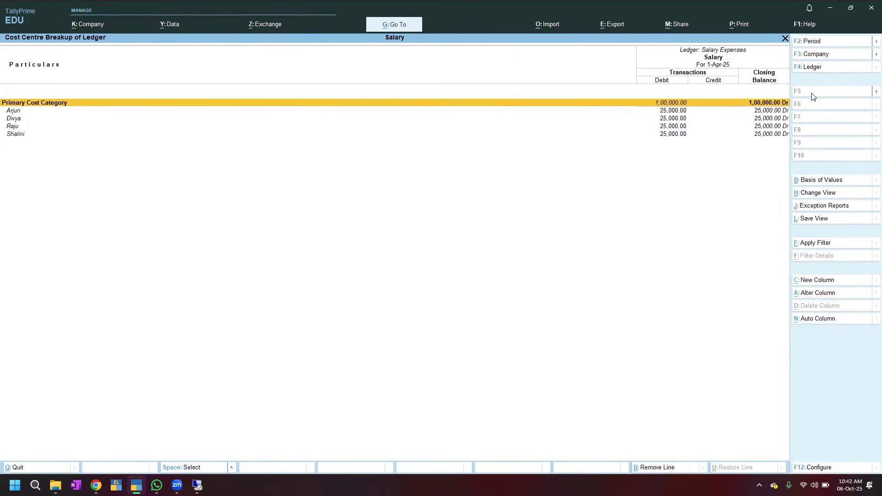
Step: Examine the employee amounts under Primary Cost Category in the Salary Expenses break-up, and close the report
key(Down)
key(Down)
key(Down)
key(Down)
key(Up)
key(Up)
key(Up)
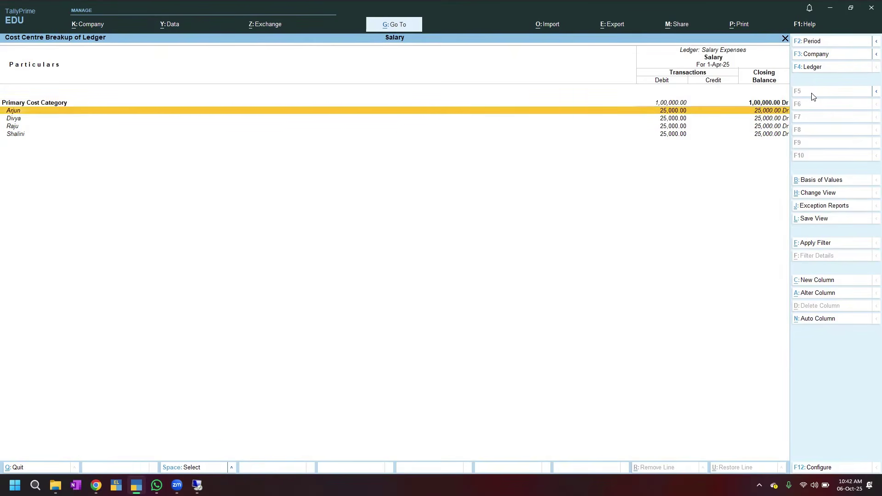
key(Down)
key(Down)
key(Down)
key(Up)
key(Up)
key(Up)
key(Escape)
key(Escape)
Step: View the list of groups available for the Group Break-up report, and return to the Gateway of Tally without choosing one
key(Down)
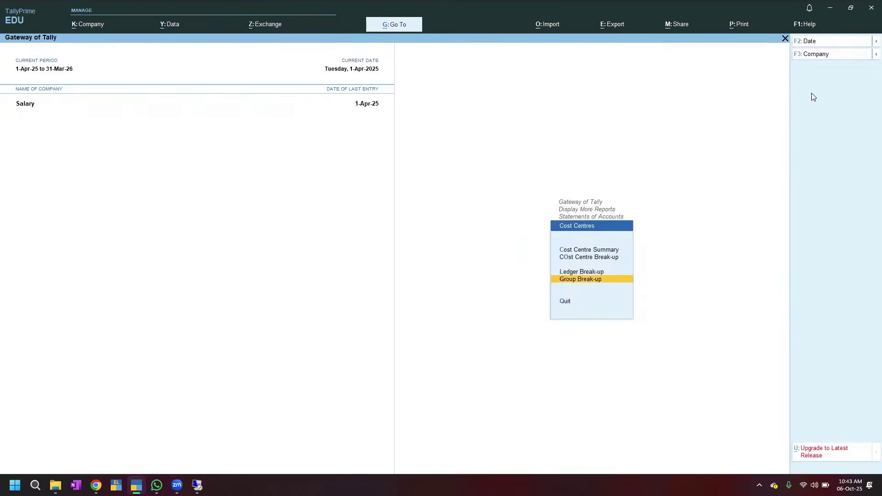
key(Return)
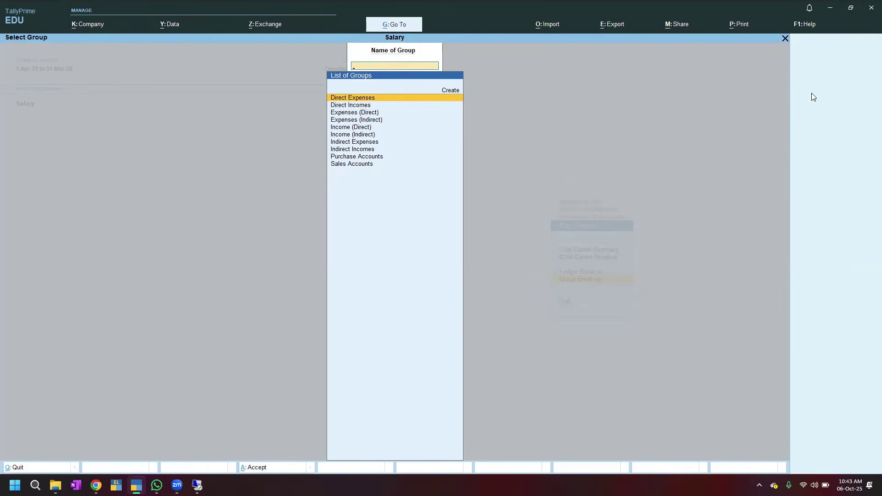
key(Escape)
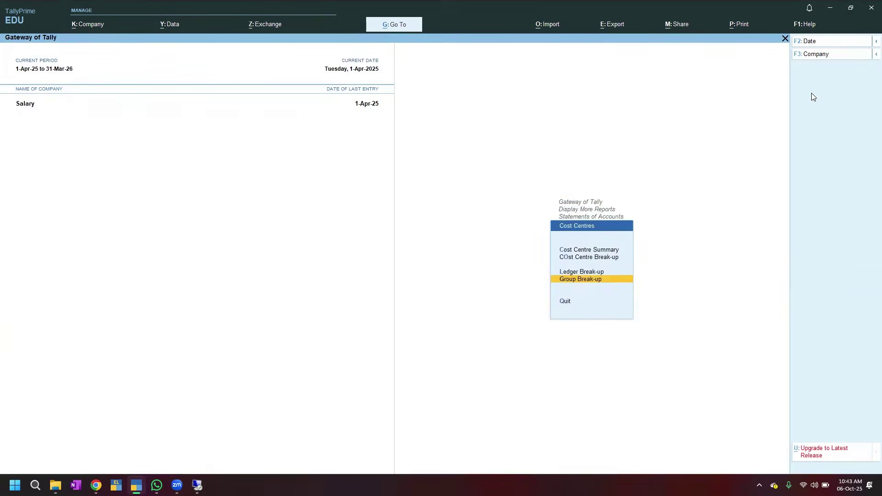
key(Escape)
key(Escape)
key(Escape)
key(Escape)
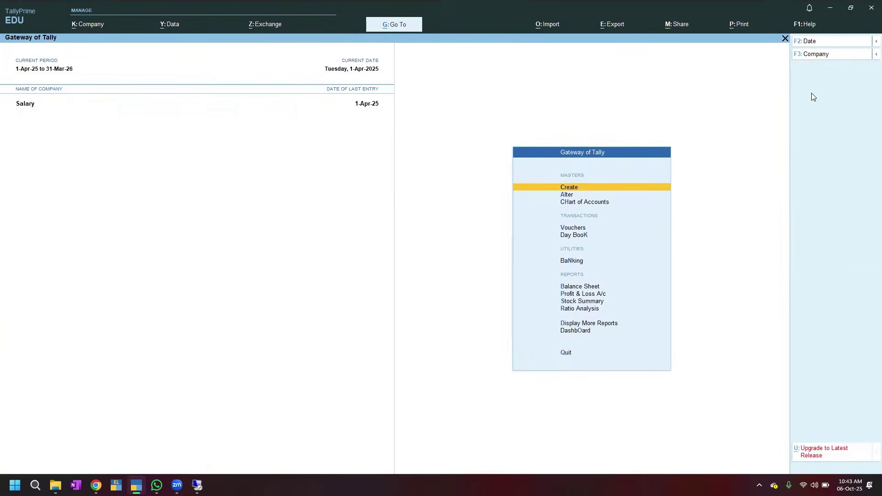
Step: Switch to Google Chrome and open the VeeVee Infotech home page from the Google search results
key(k)
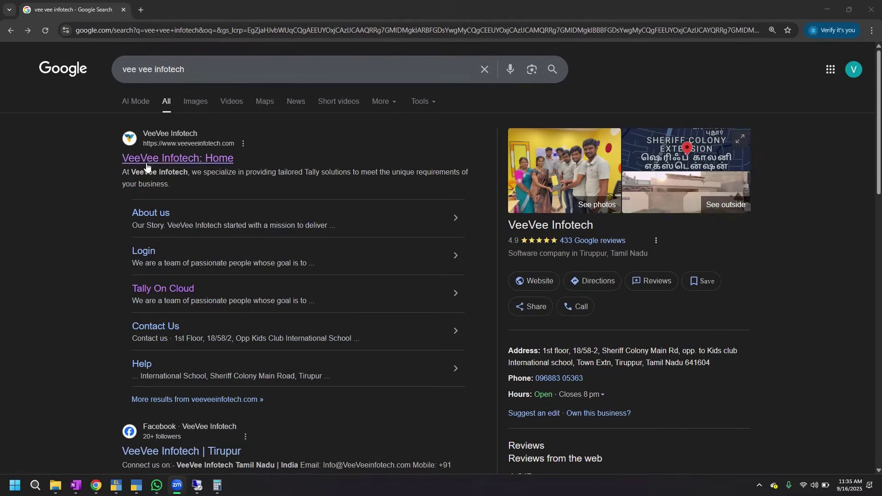
click(186, 162)
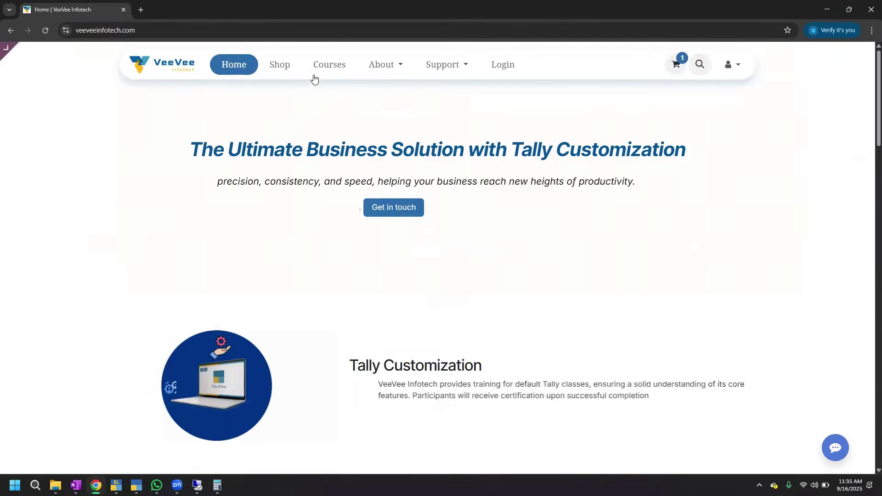
Step: Open the Tally Prime Fundamentals course from the site's course catalogue and look through its lesson list
click(333, 70)
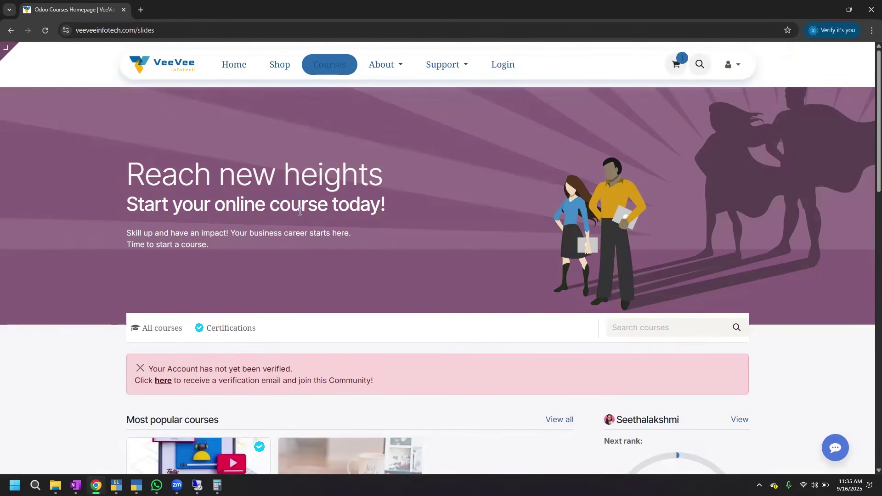
scroll(292, 269, down, 5)
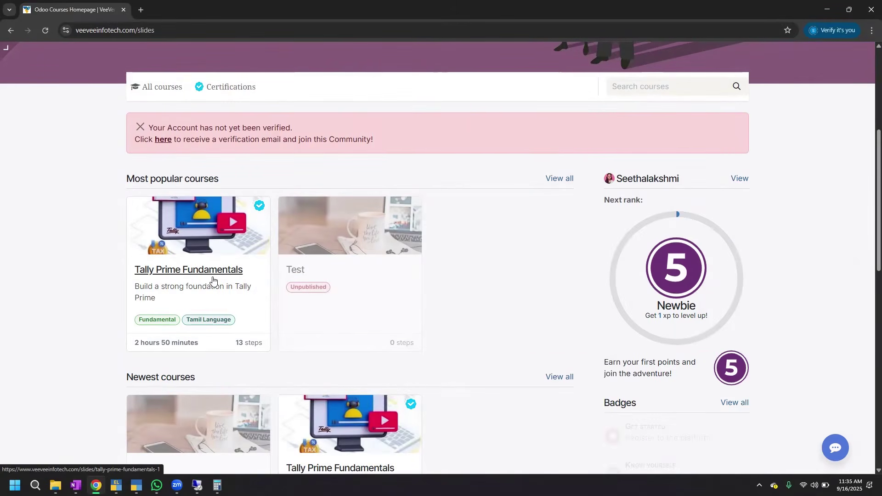
click(198, 231)
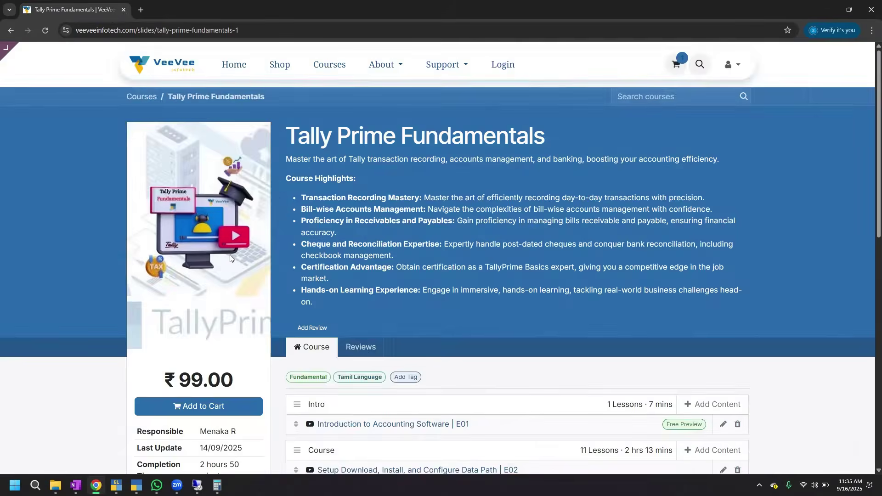
scroll(230, 254, down, 5)
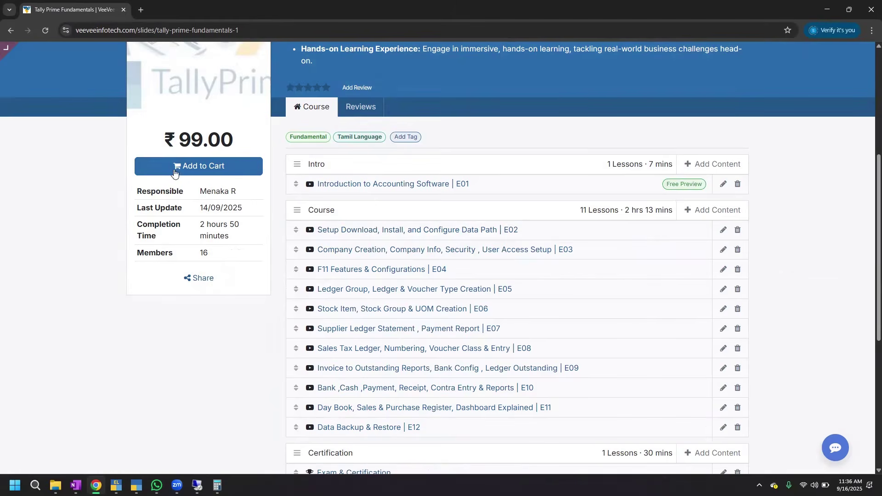
Step: Add one Tally Prime Fundamentals course to the cart and proceed to the order overview
click(205, 171)
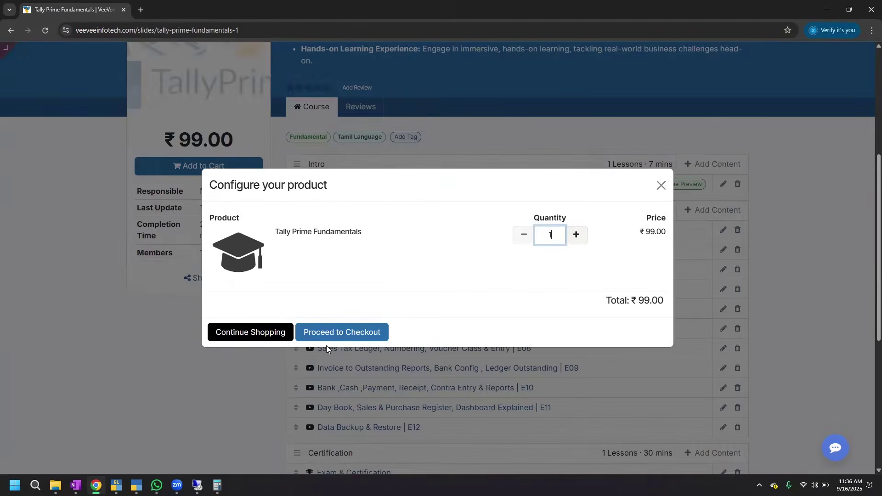
click(356, 334)
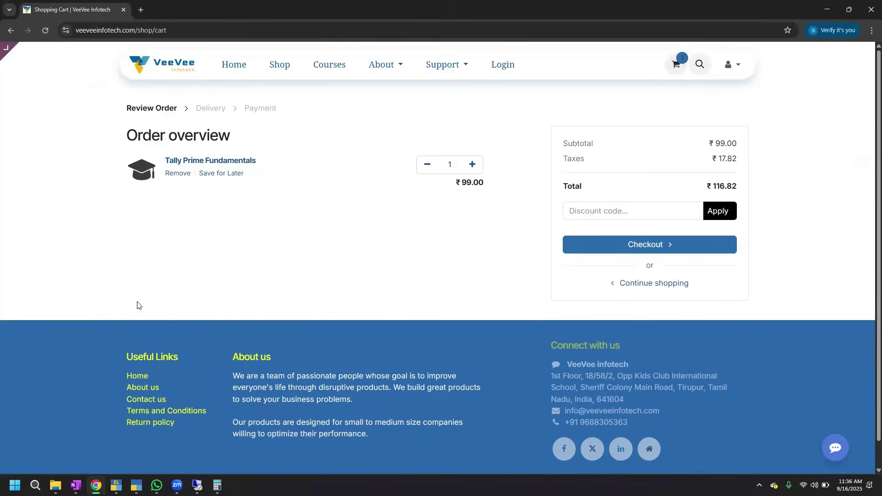